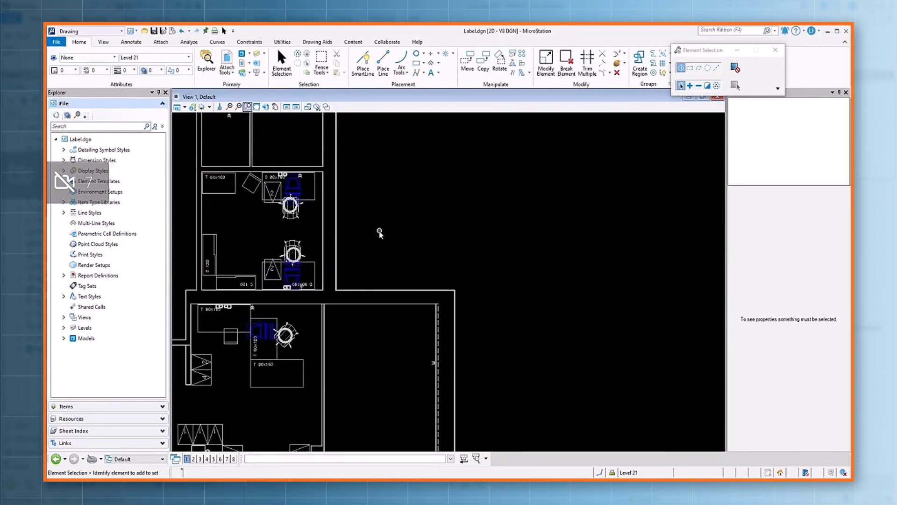
- Set up a Place Label operation with the IPADD cell, starting at the terminator, with relative associations to elements enabled
click(133, 45)
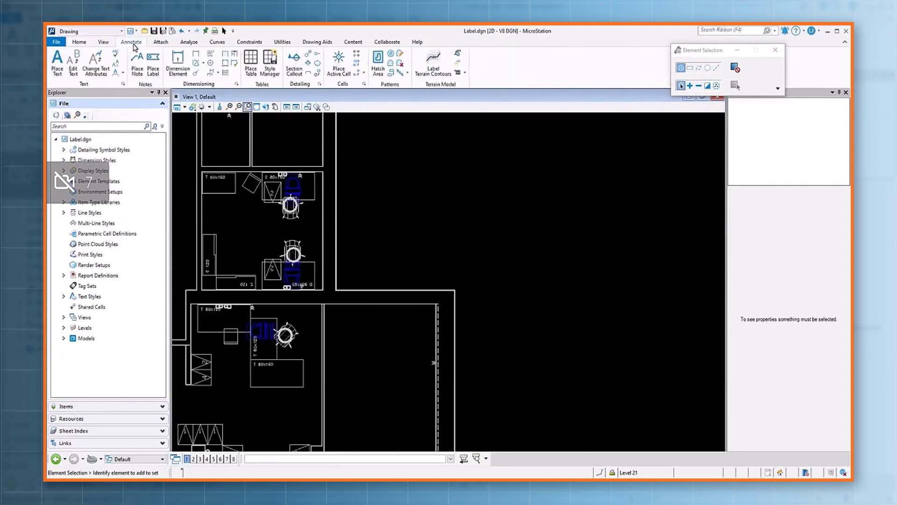
click(153, 70)
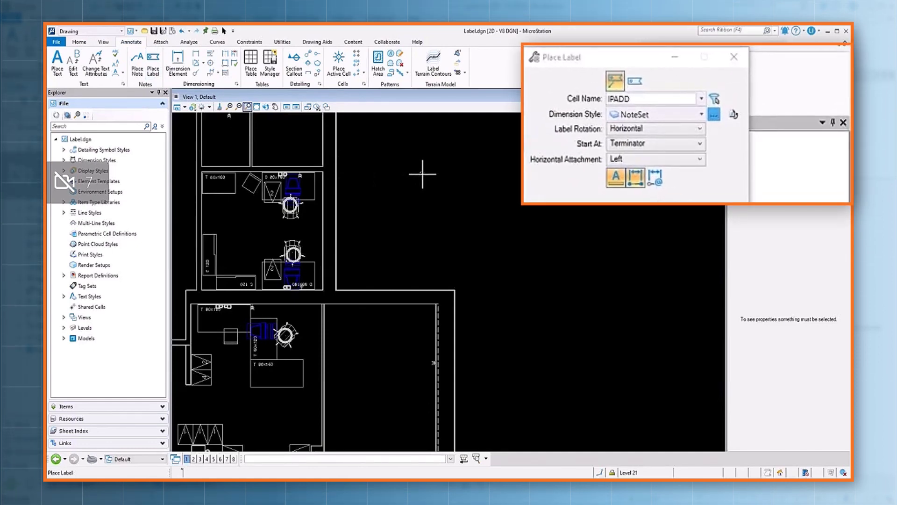
click(645, 99)
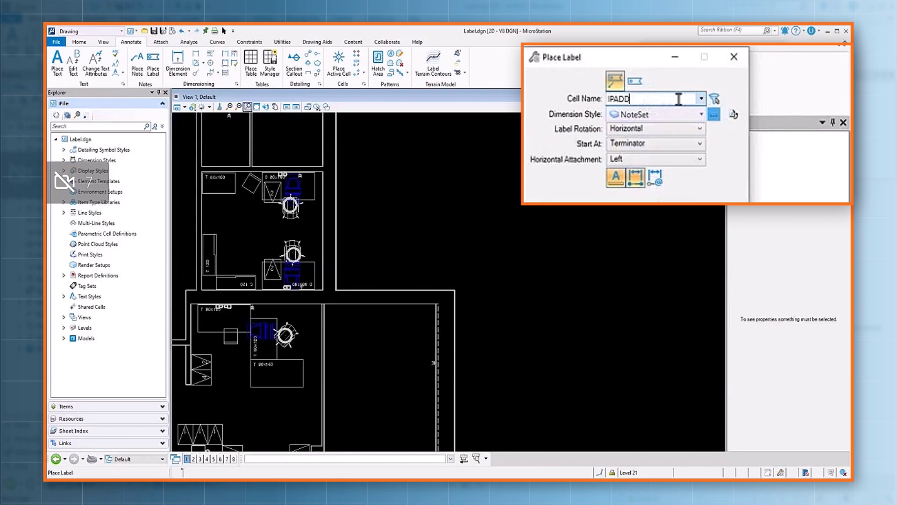
click(700, 99)
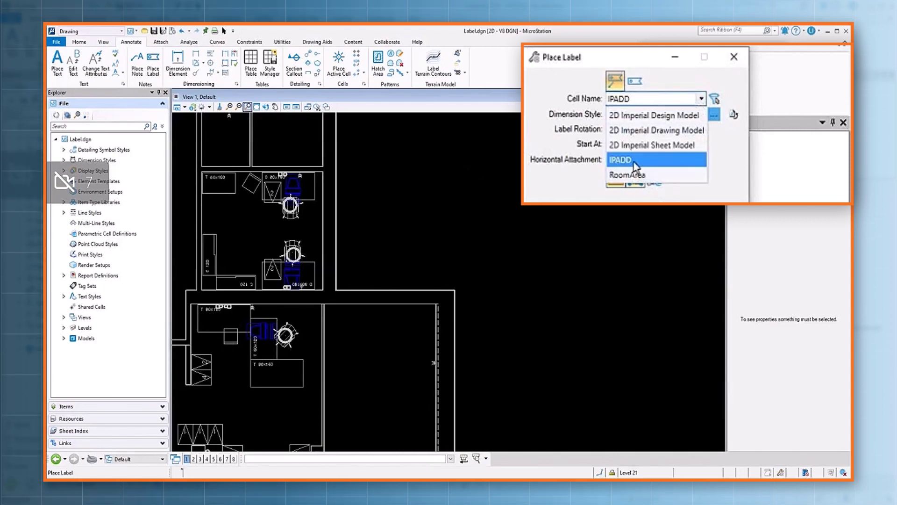
click(720, 150)
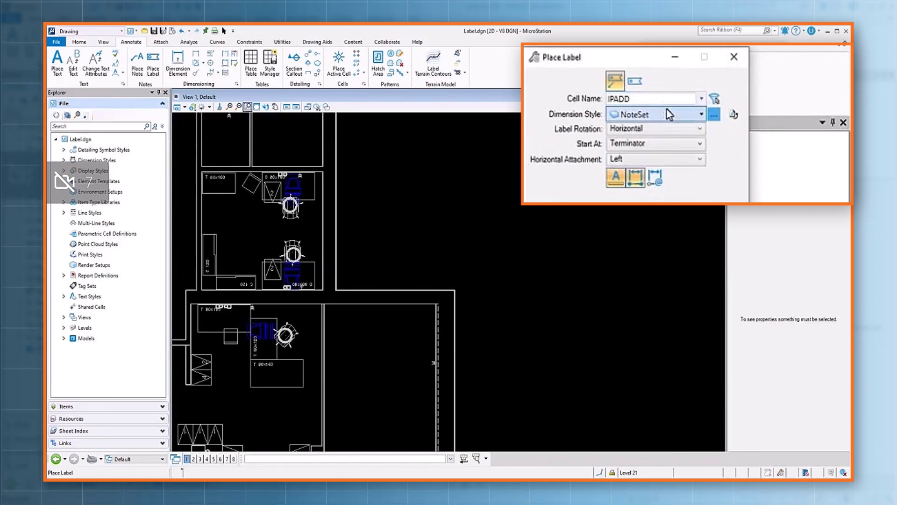
click(657, 149)
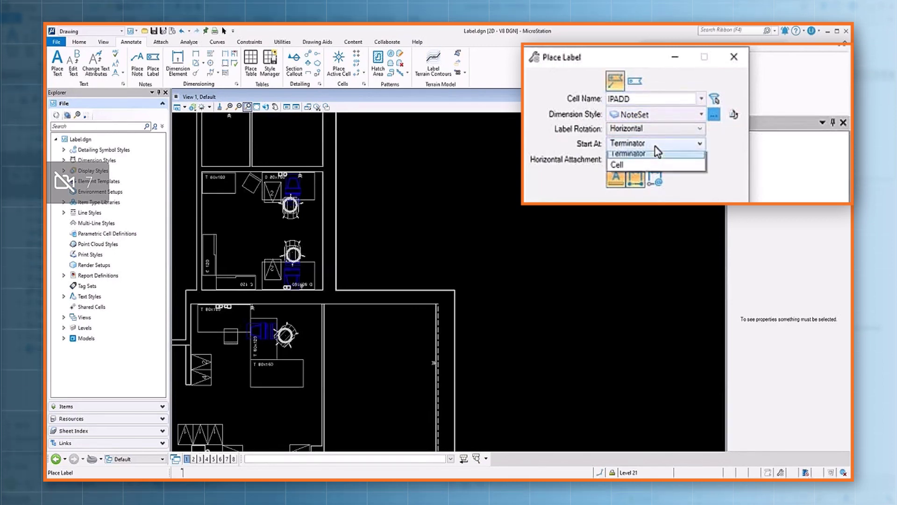
click(654, 158)
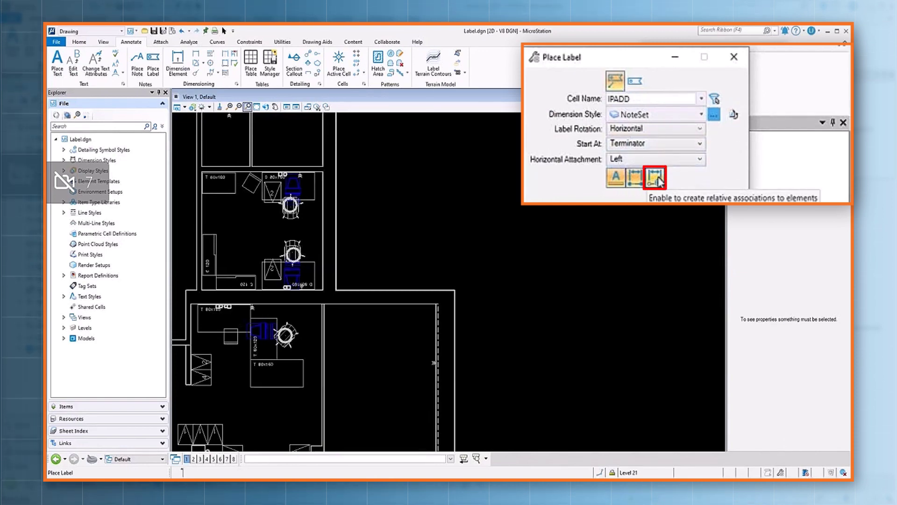
click(656, 178)
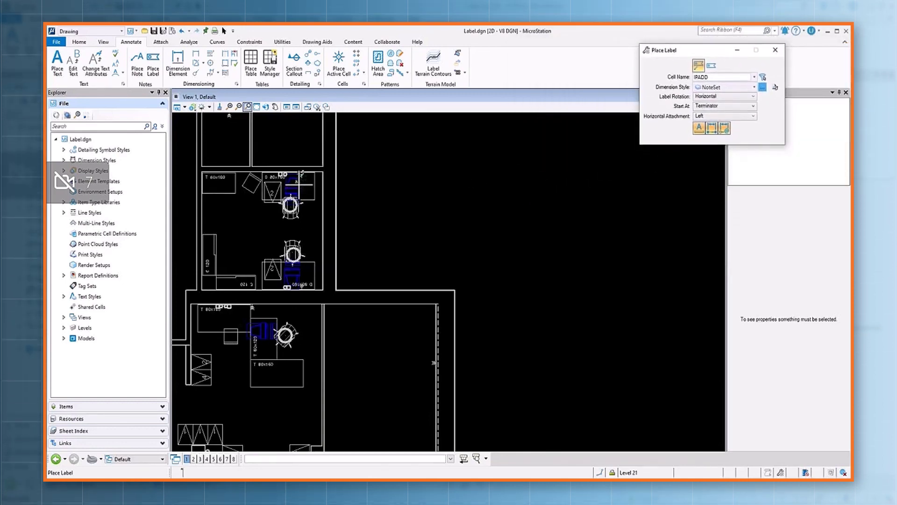
- Place IP address labels with leaders from the upper and lower blue desk symbols in the two-desk office, outside the building outline
click(299, 182)
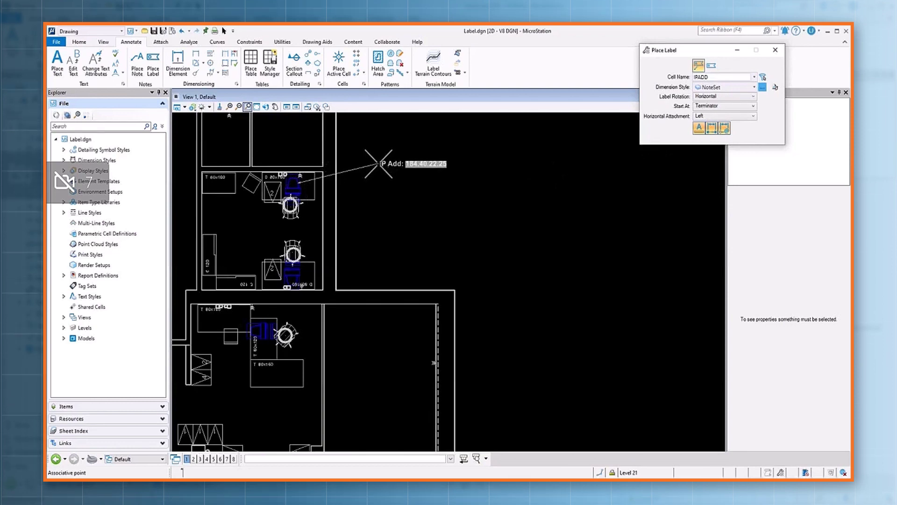
click(378, 164)
right_click(384, 202)
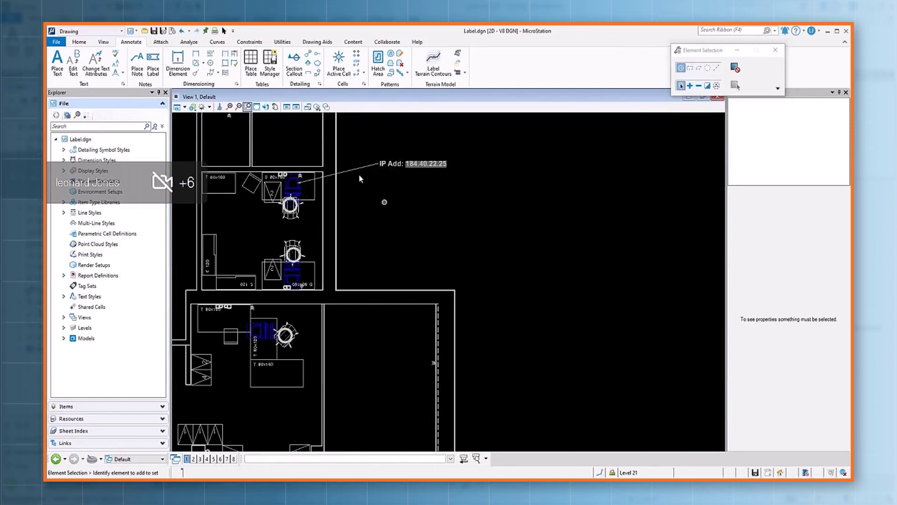
click(153, 61)
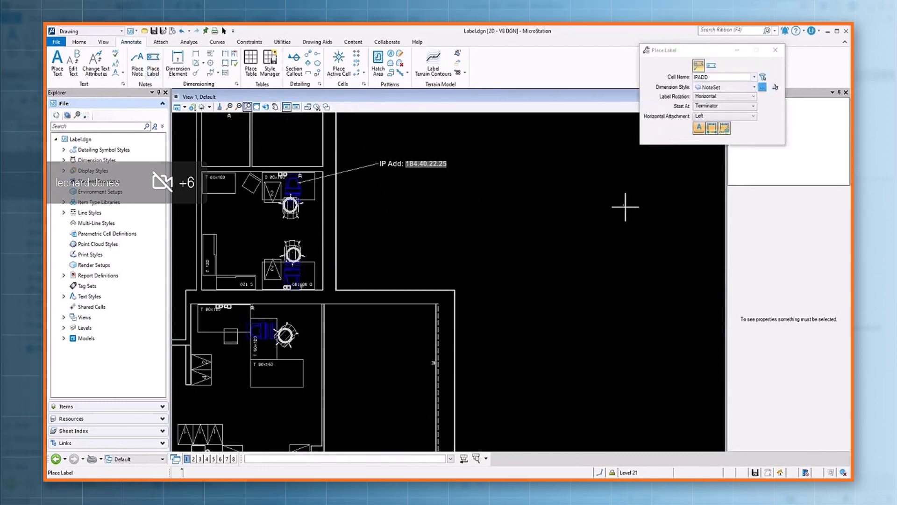
click(300, 275)
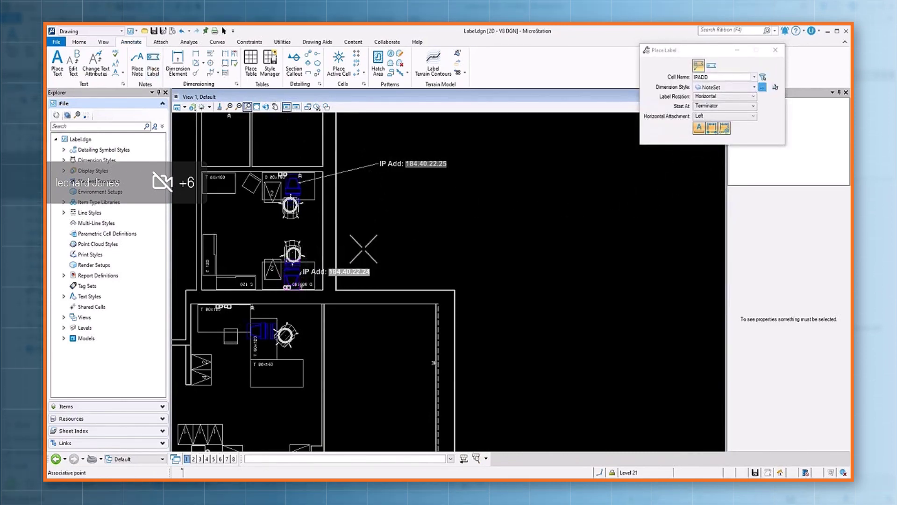
click(399, 228)
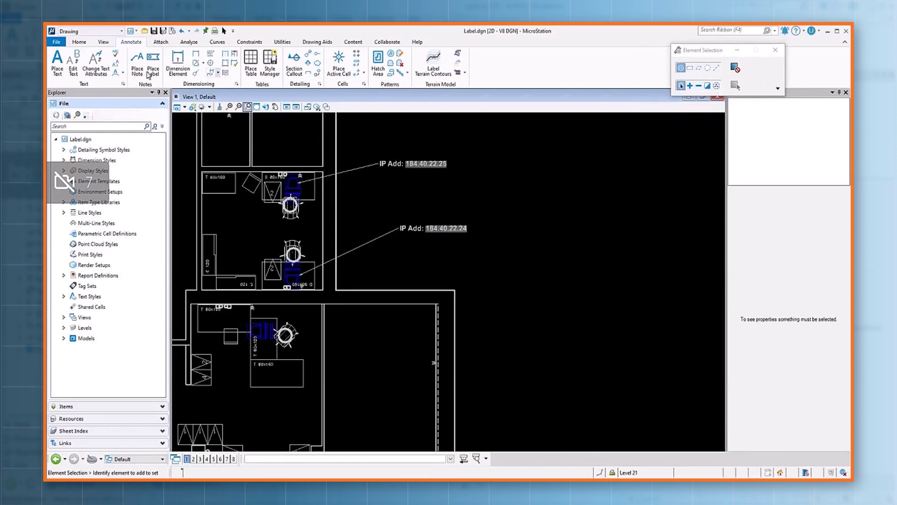
- Use Modify Element to swap the two IP address labels' leader ends, so each leader points to the other blue desk symbol
click(88, 45)
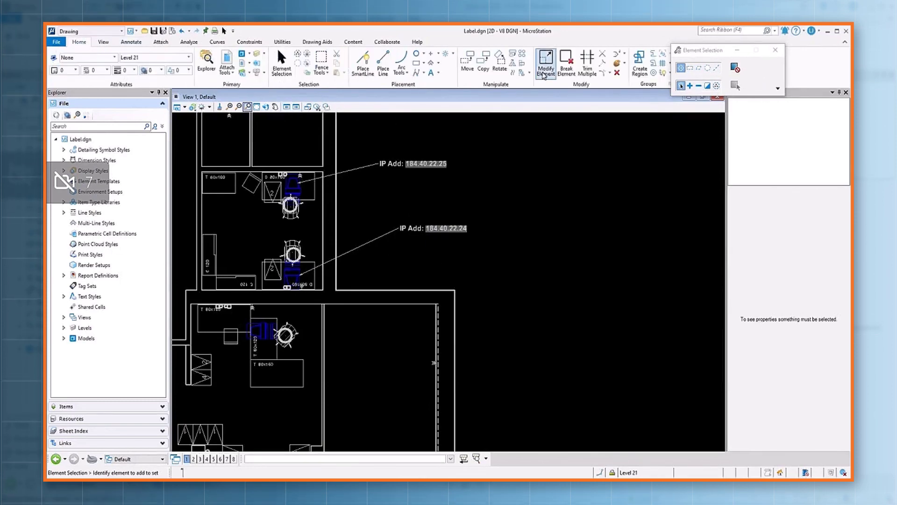
click(546, 66)
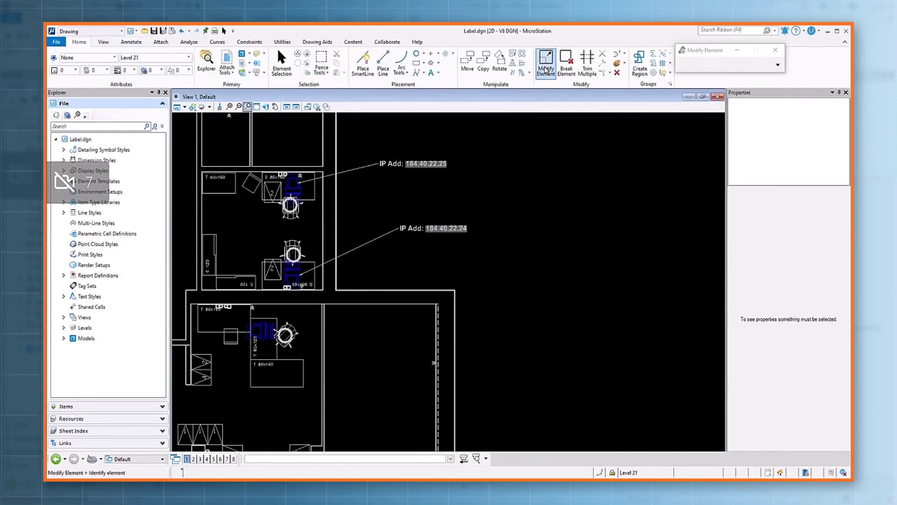
click(302, 183)
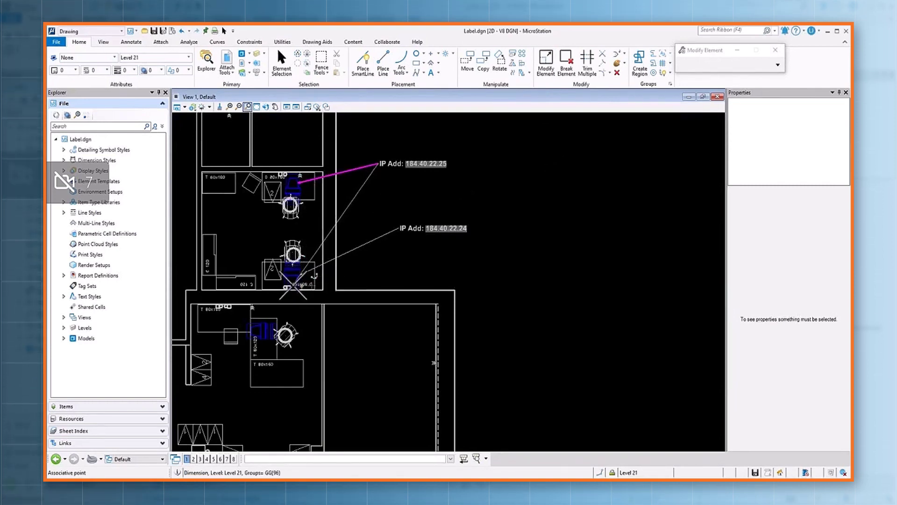
click(300, 270)
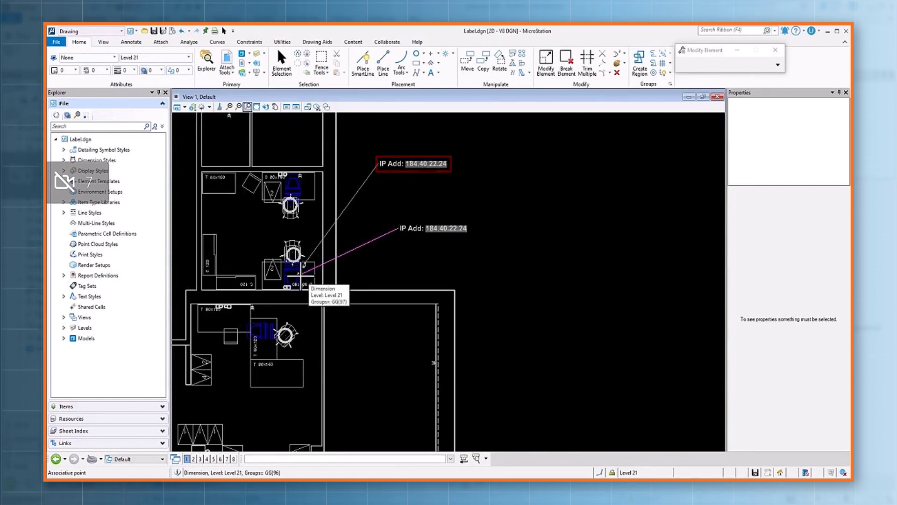
click(306, 271)
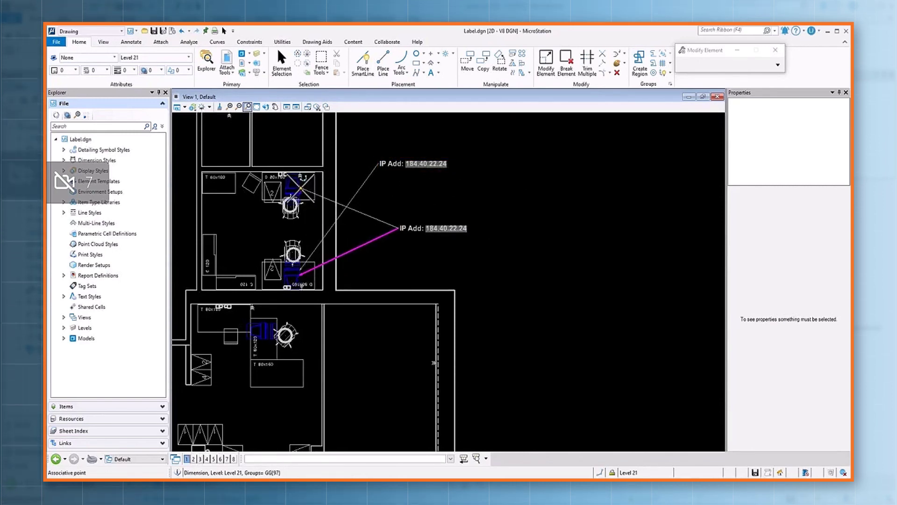
click(300, 188)
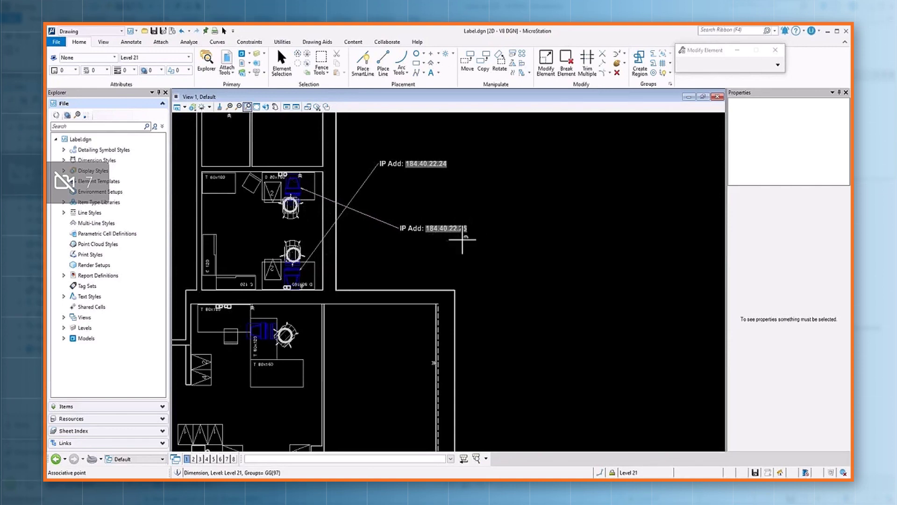
key(ctrl+z)
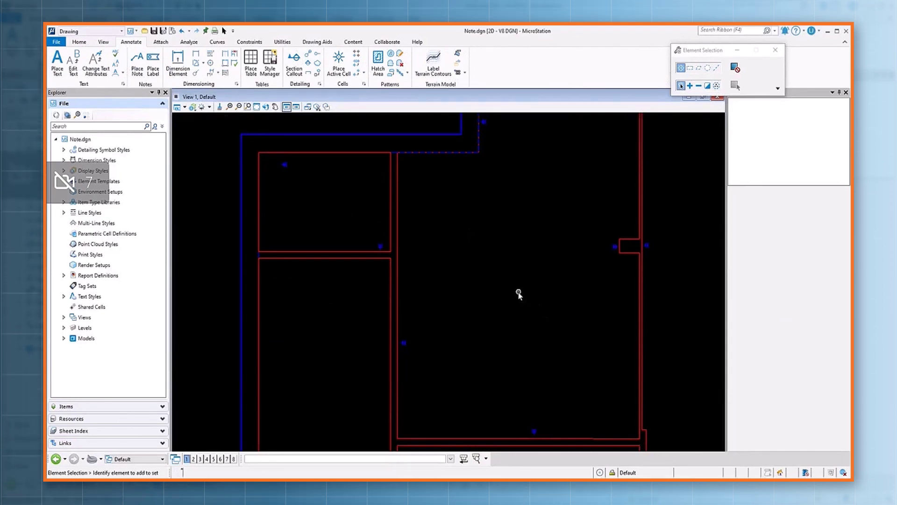
- Place notes from the Room Details text favorite in the pantry and the training room of Note.dgn
click(265, 106)
click(137, 63)
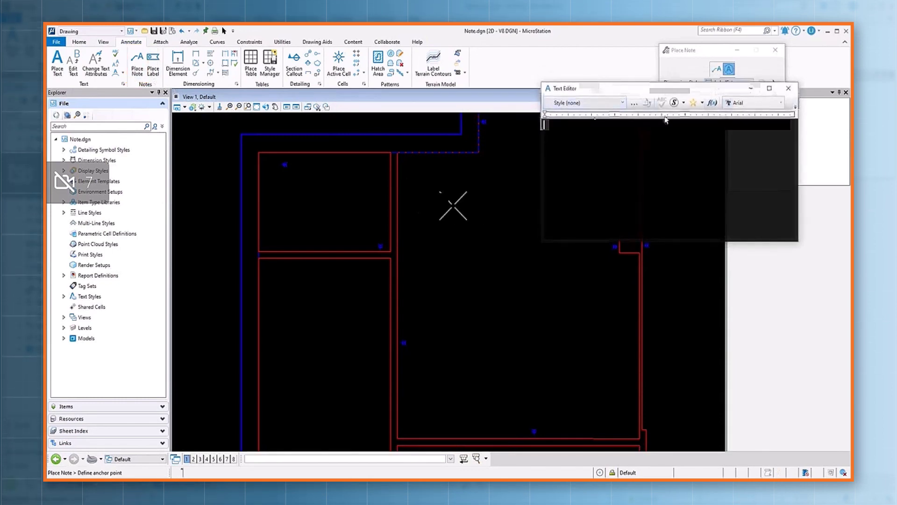
click(699, 105)
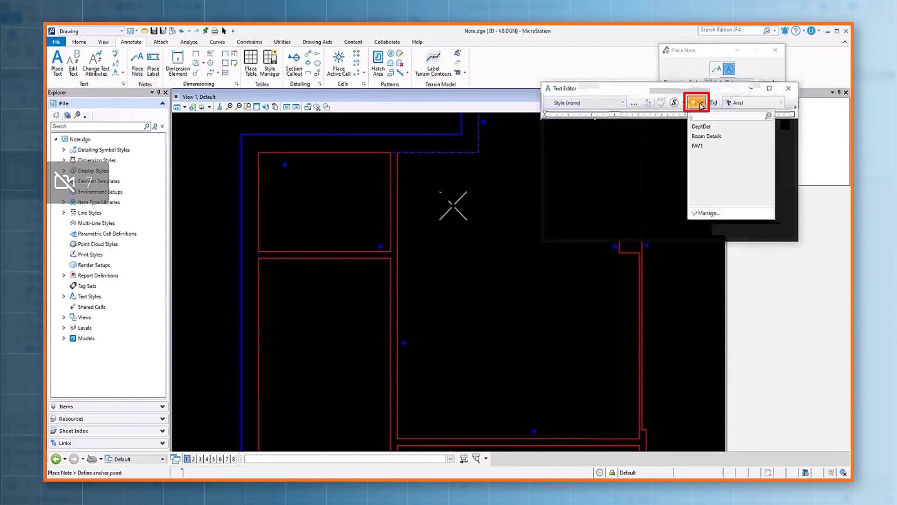
click(714, 139)
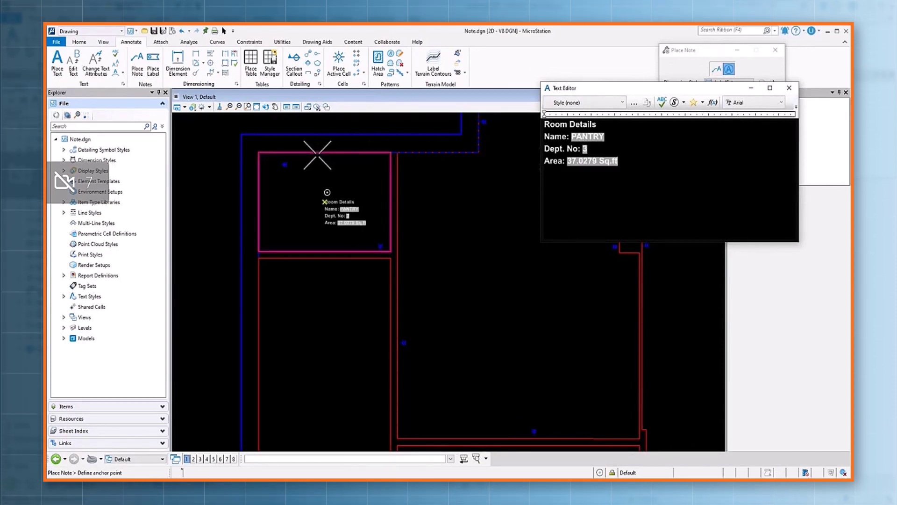
click(313, 222)
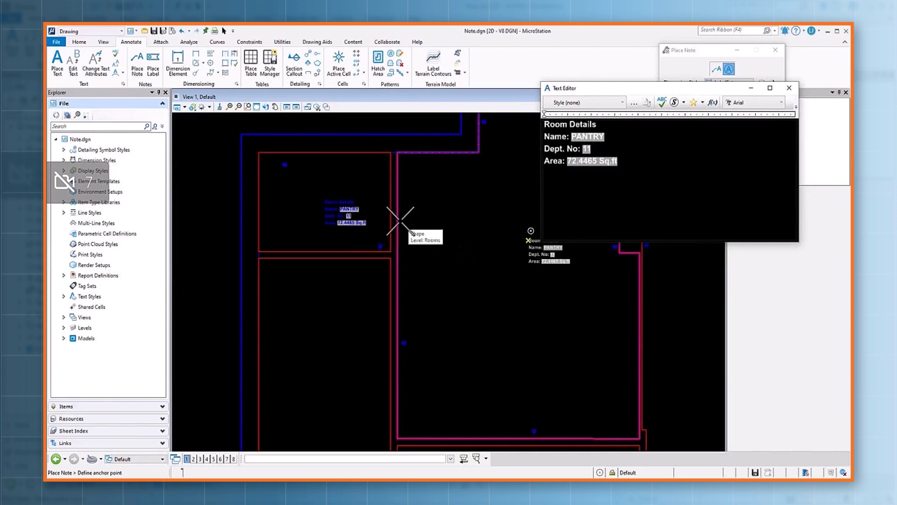
click(500, 266)
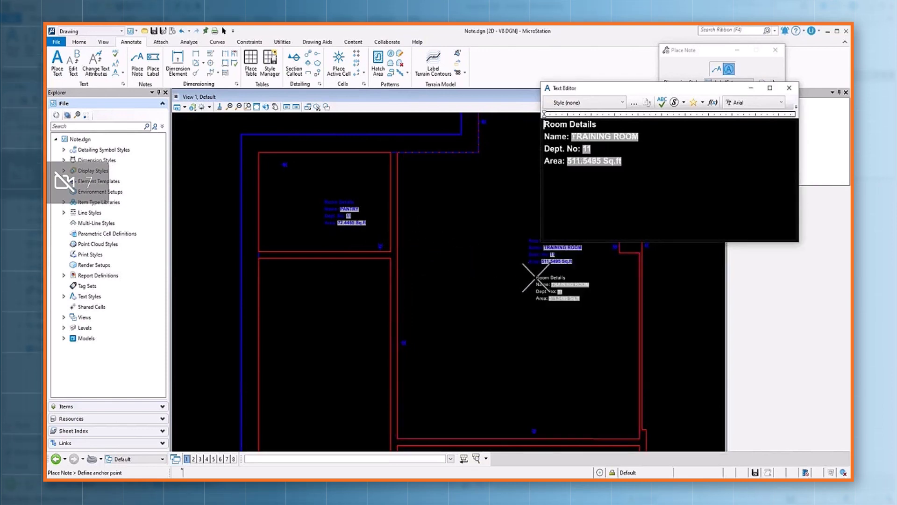
click(789, 88)
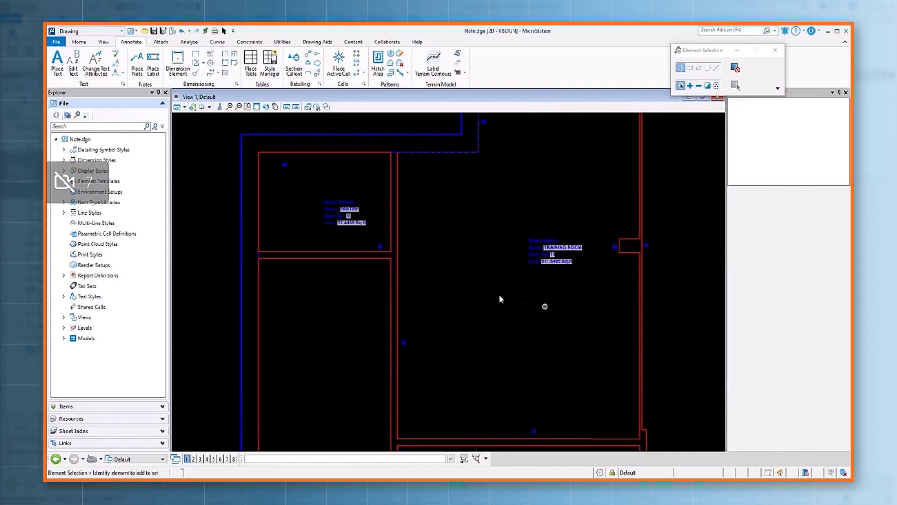
- Turn off the text field background in the view attributes of View 1
key(ctrl+b)
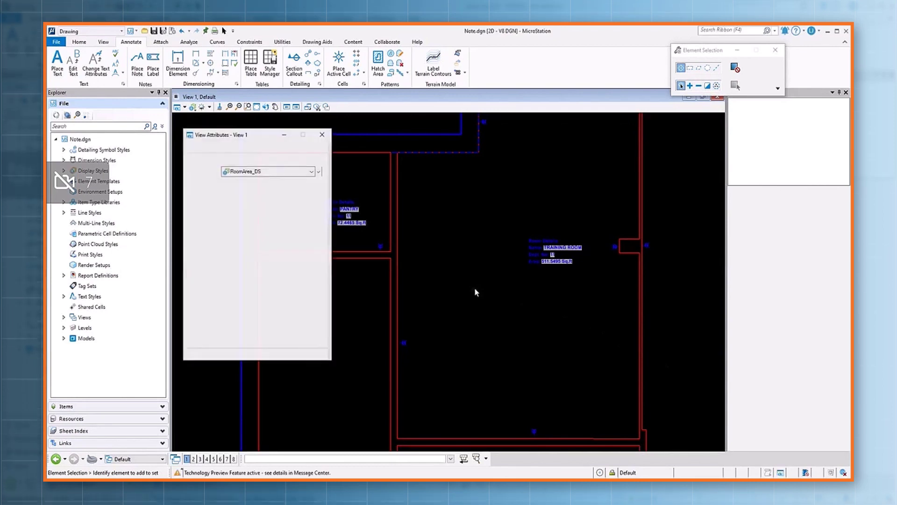
click(218, 326)
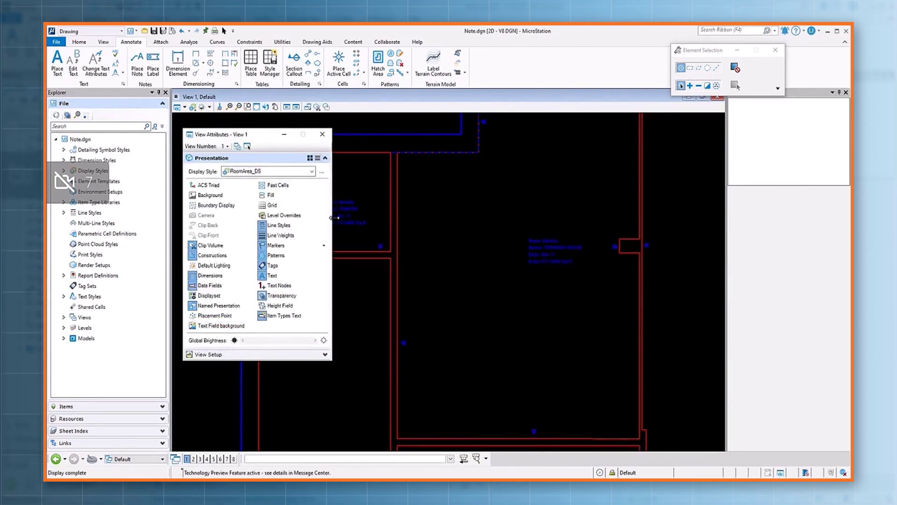
click(323, 134)
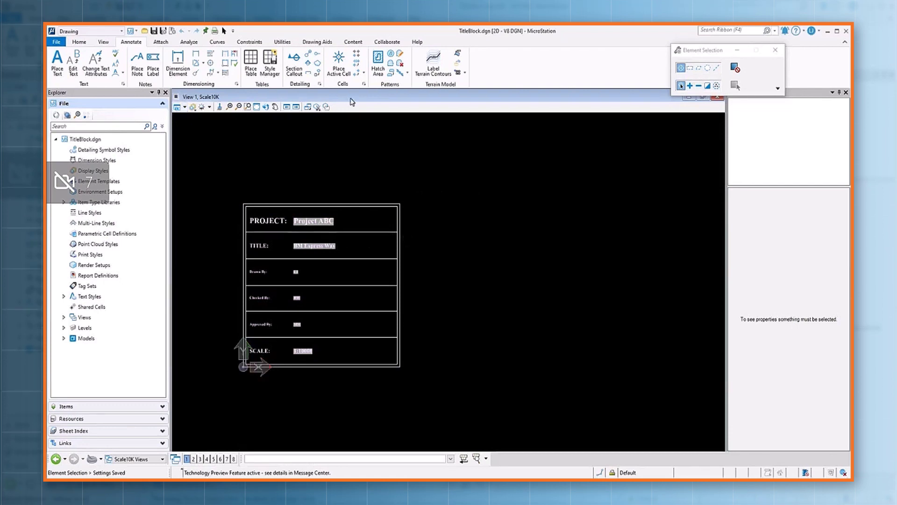
- Preview the TB1 title block cell from the TbCell.cel library without placing it
click(364, 88)
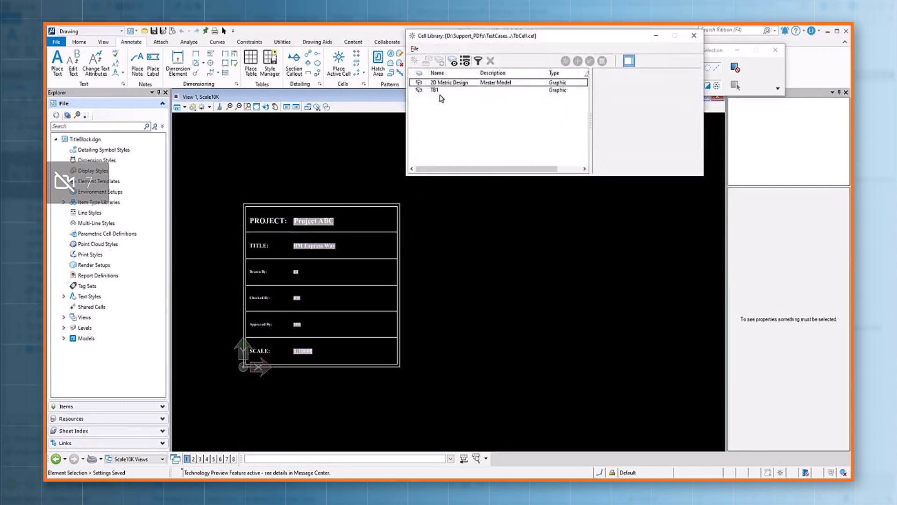
click(438, 91)
double_click(438, 91)
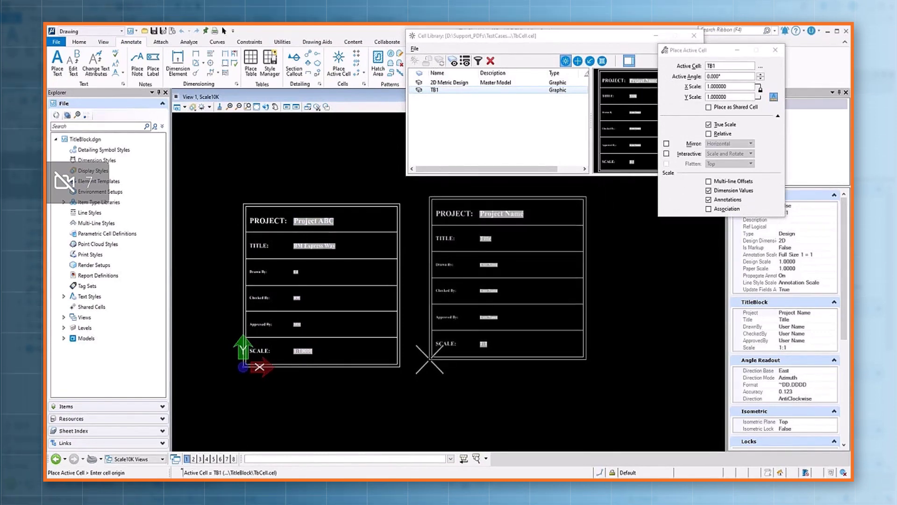
key(Escape)
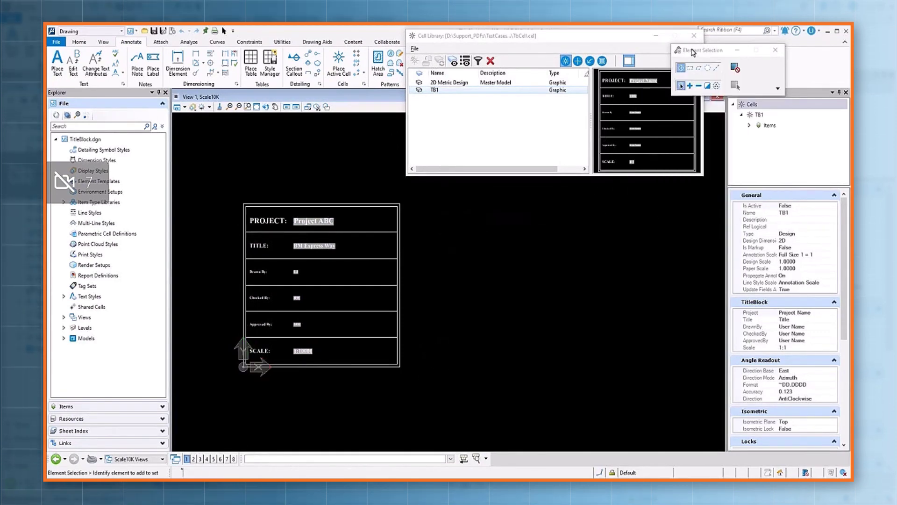
click(695, 37)
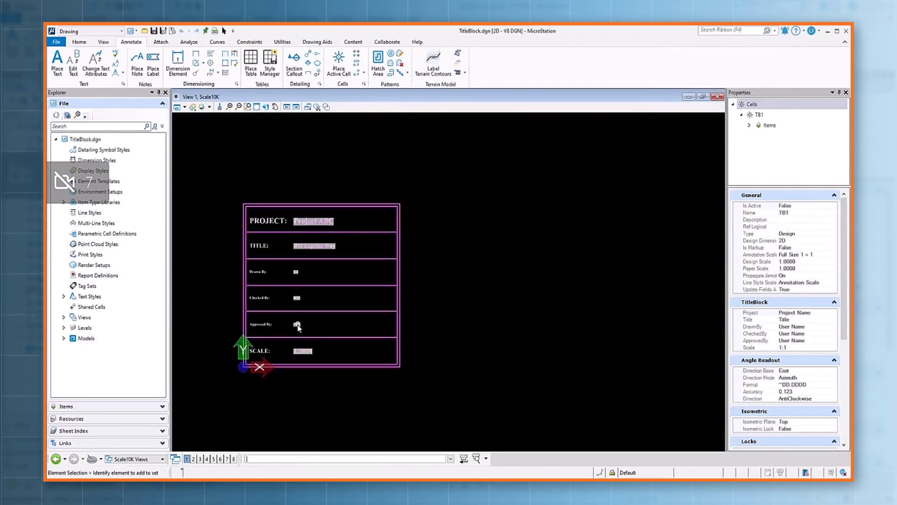
- Edit the placed title block's item so that its ApprovedBy property is MK, and update it
click(327, 323)
double_click(329, 323)
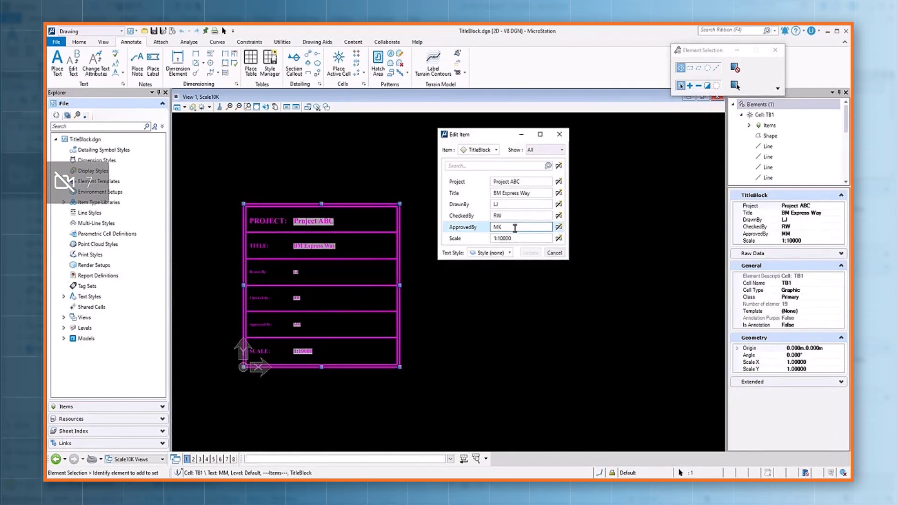
click(518, 239)
click(531, 253)
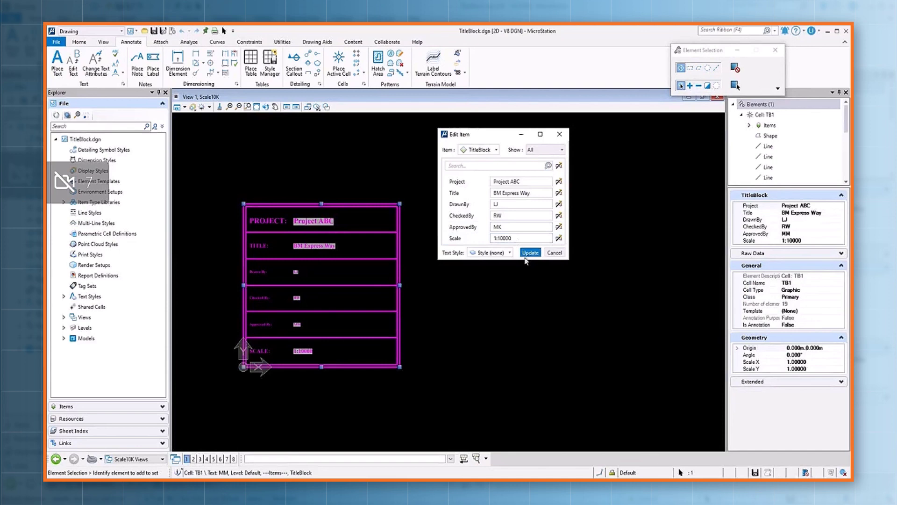
- Open the display styles of DisplayStyleRules.dgn and review the settings of the PC_DS style
click(314, 330)
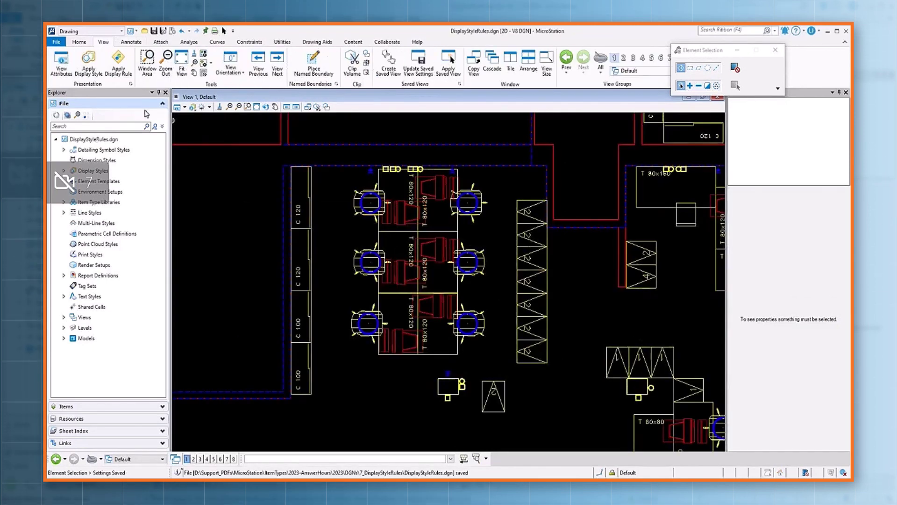
click(131, 84)
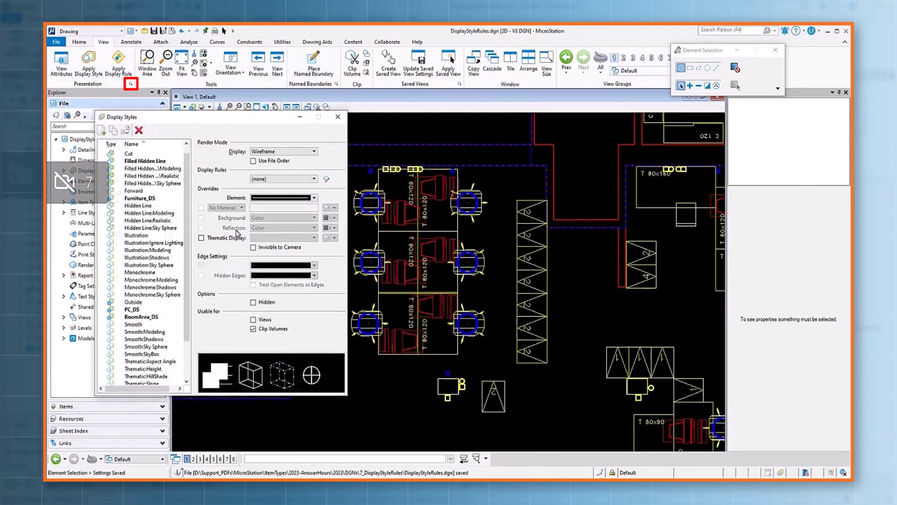
scroll(167, 172, up, 1)
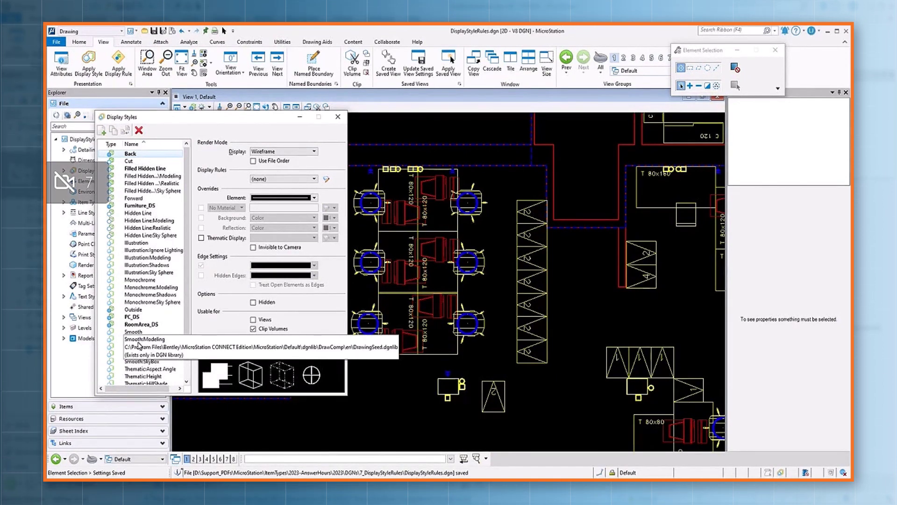
click(164, 317)
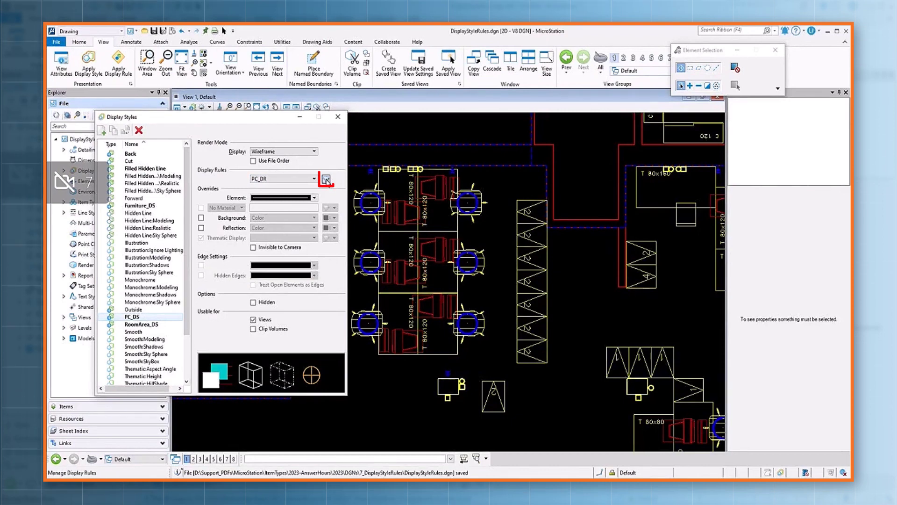
- Examine the conditions and symbology overrides of the PC_DR, Furniture_DR and RoomArea_DR display rules
click(326, 179)
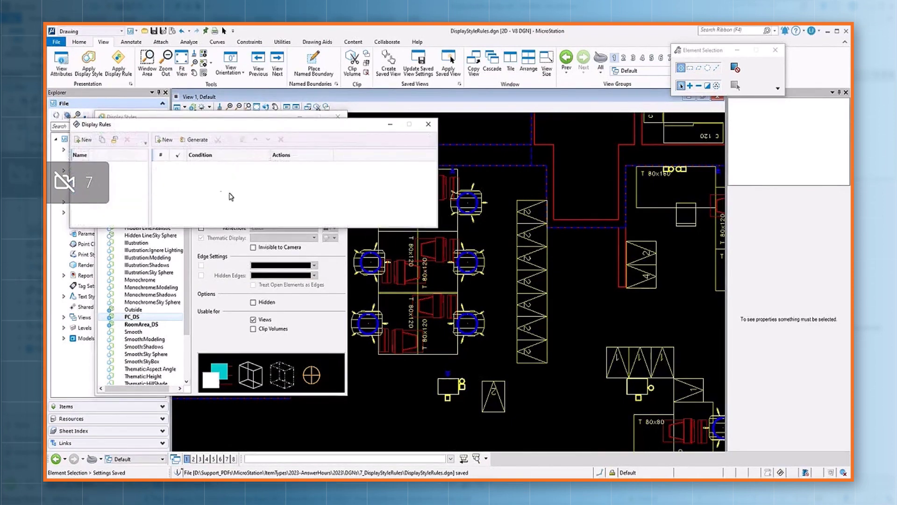
click(94, 176)
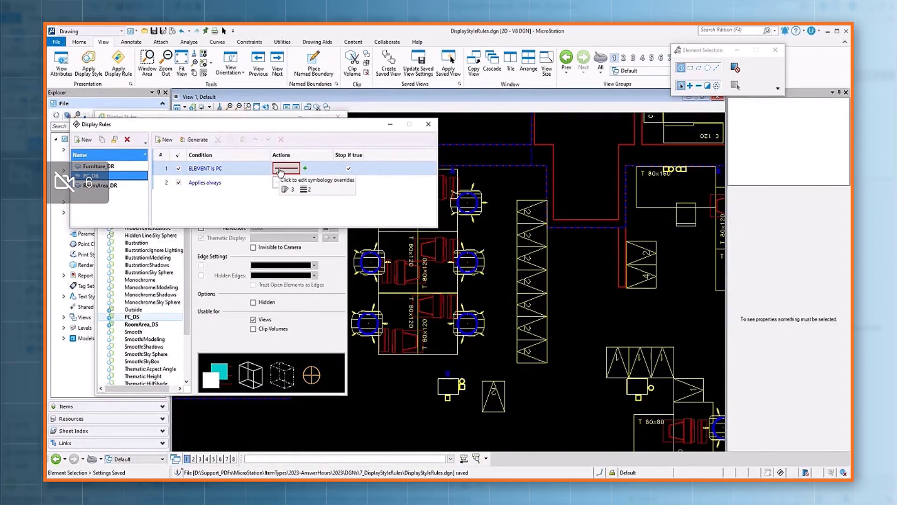
click(282, 183)
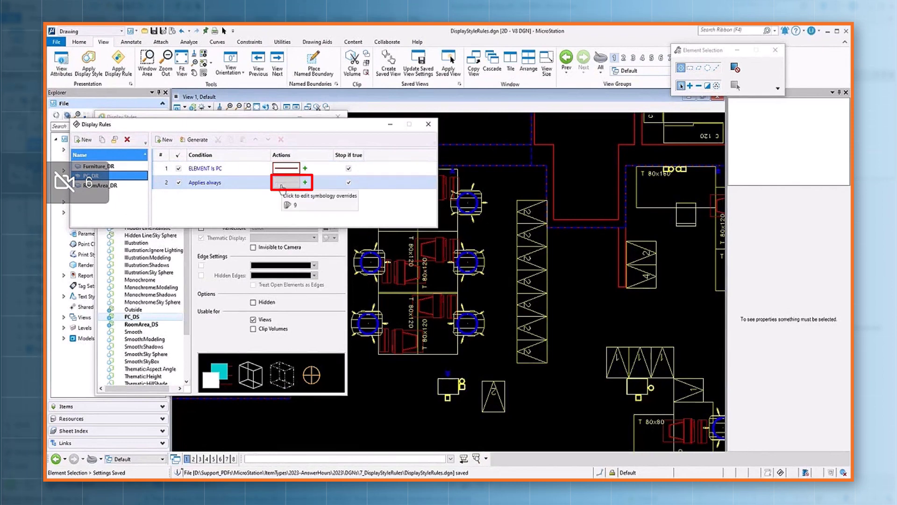
click(99, 166)
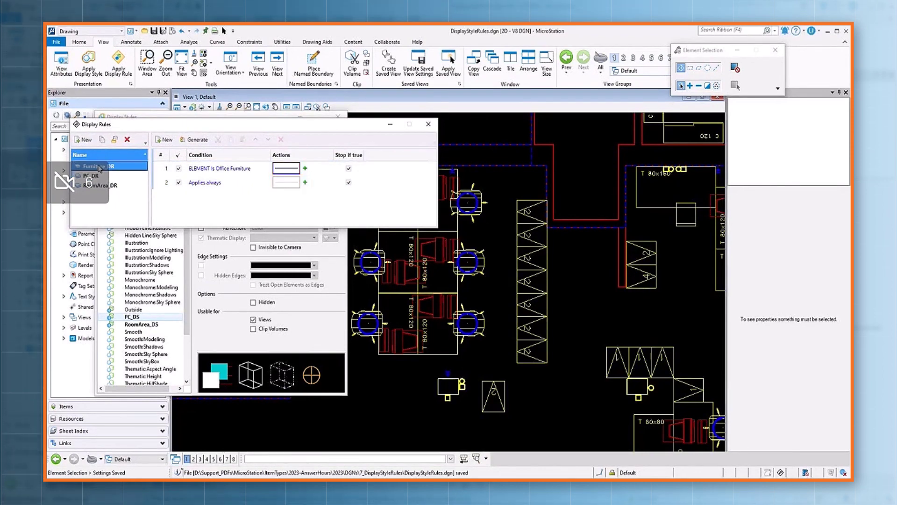
click(115, 186)
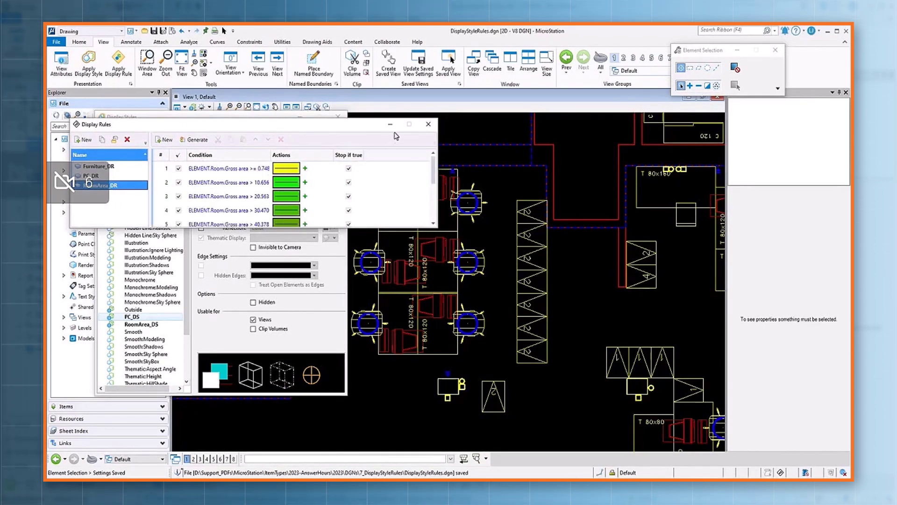
click(426, 125)
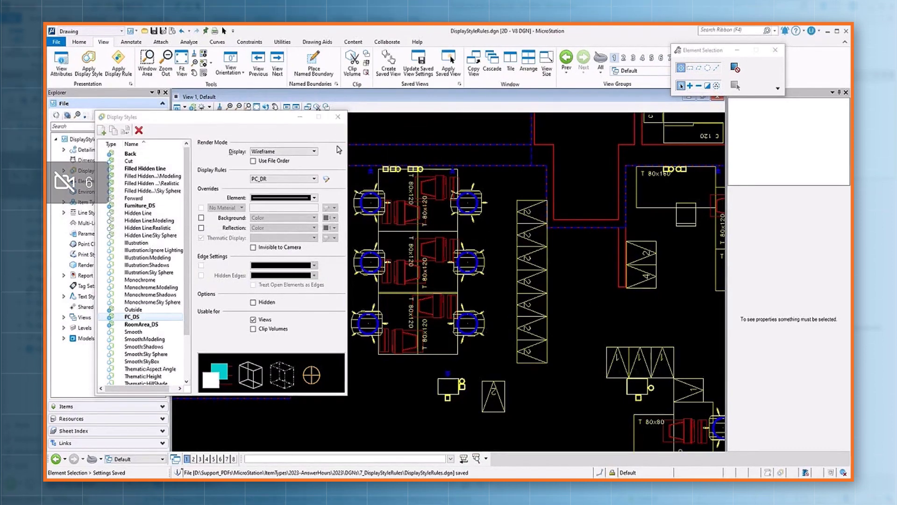
click(337, 116)
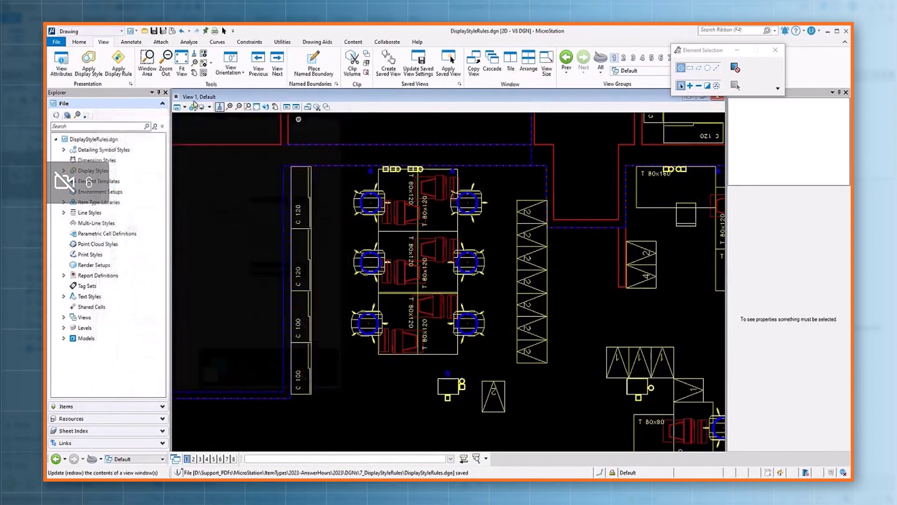
- Apply the PC_DS display style to View 1
click(84, 74)
click(761, 68)
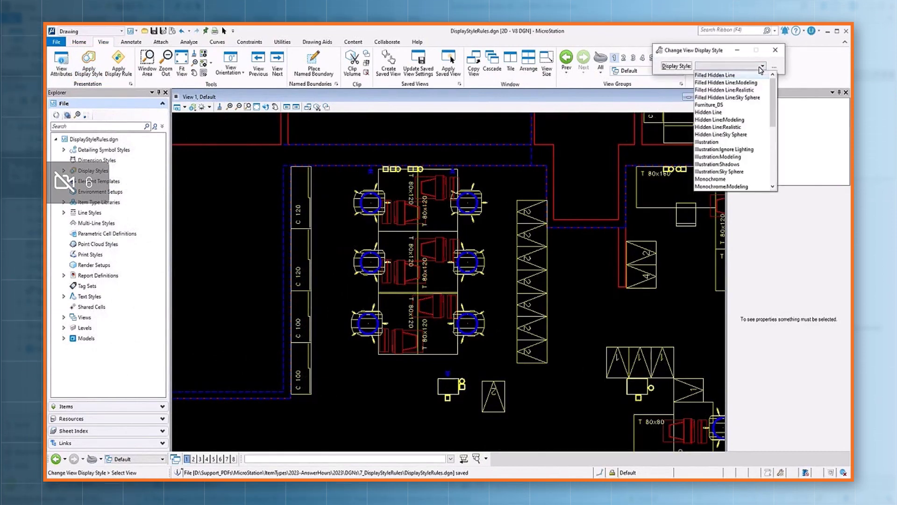
scroll(770, 122, down, 2)
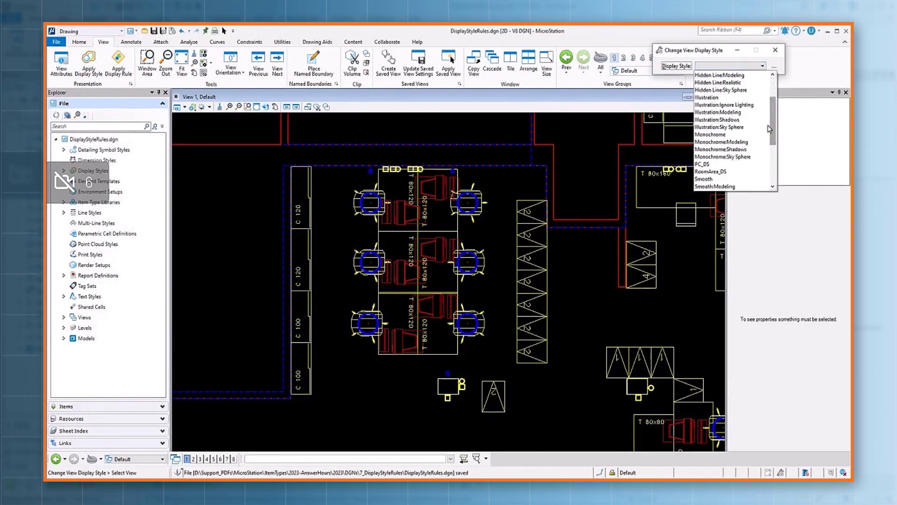
click(702, 164)
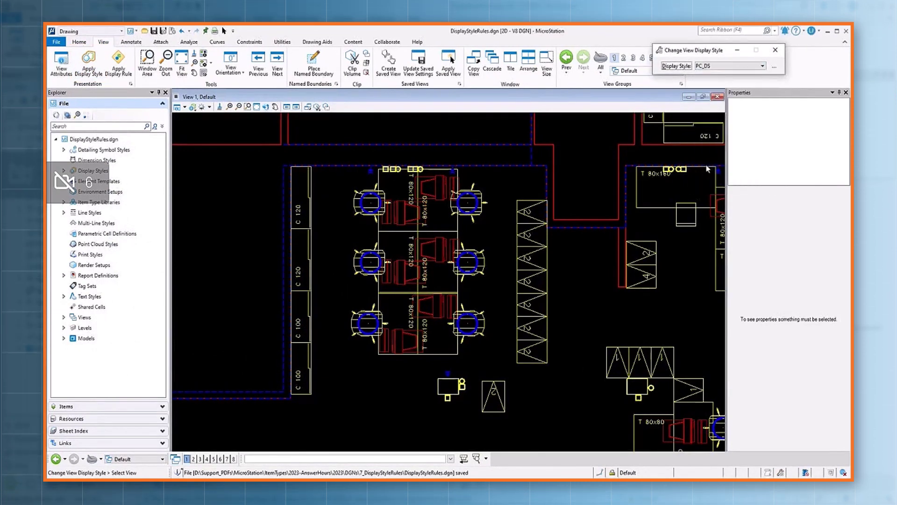
click(581, 185)
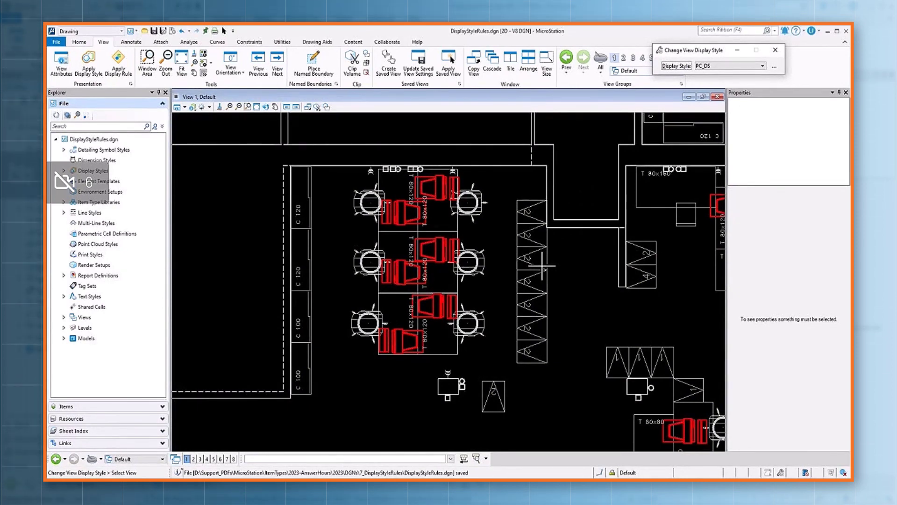
- Switch View 1 to the RoomArea_DS display style and look over the whole floor plan
click(762, 66)
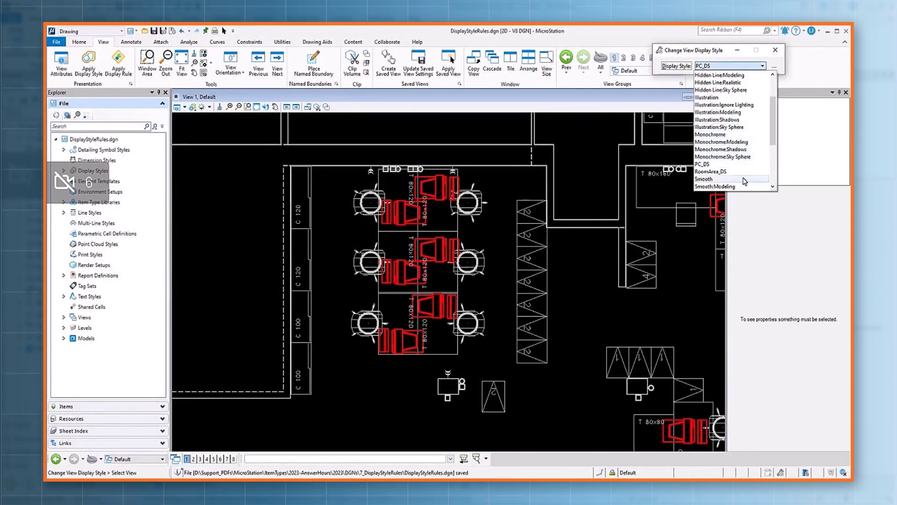
click(733, 172)
click(585, 211)
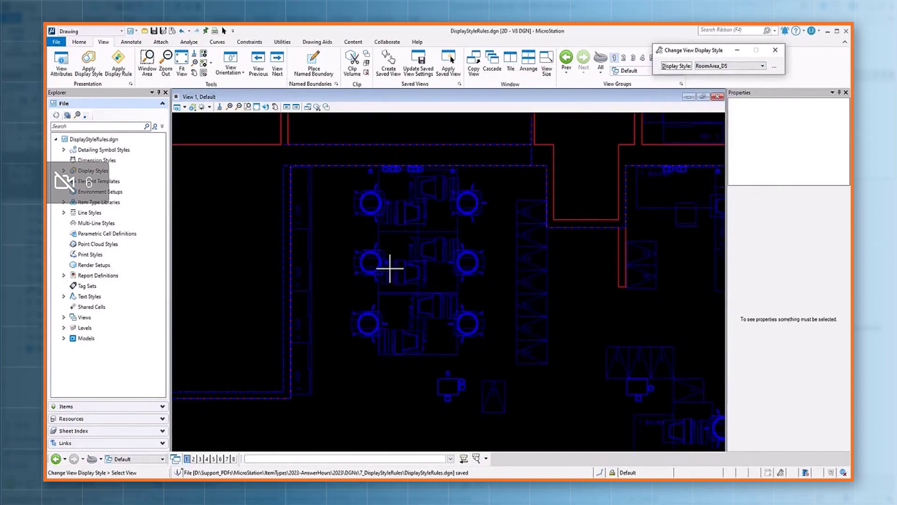
scroll(389, 267, down, 2)
scroll(390, 267, down, 3)
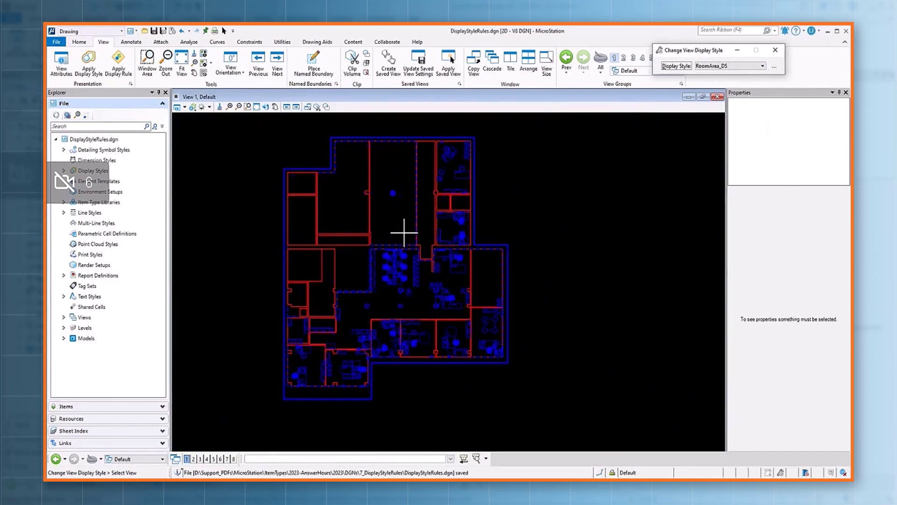
- Apply the Furniture_DS display style to the floor plan in View 1
click(761, 67)
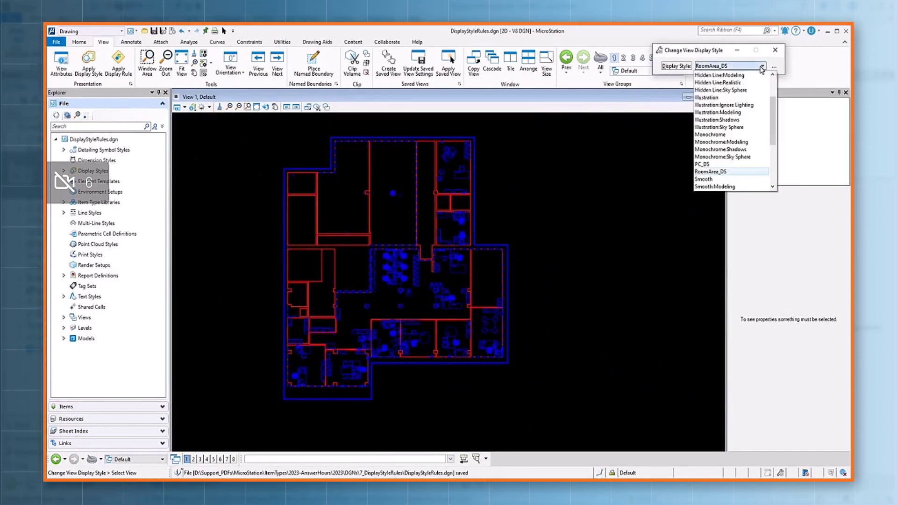
scroll(775, 93, up, 2)
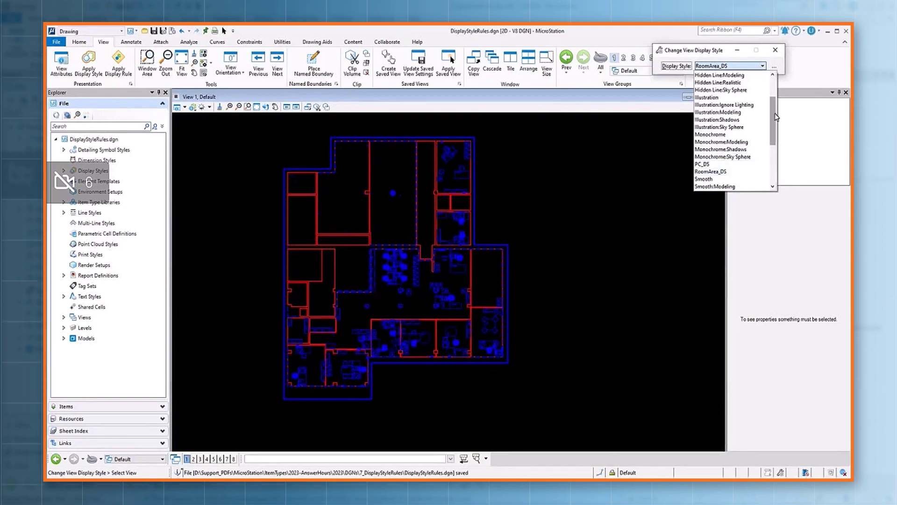
click(729, 104)
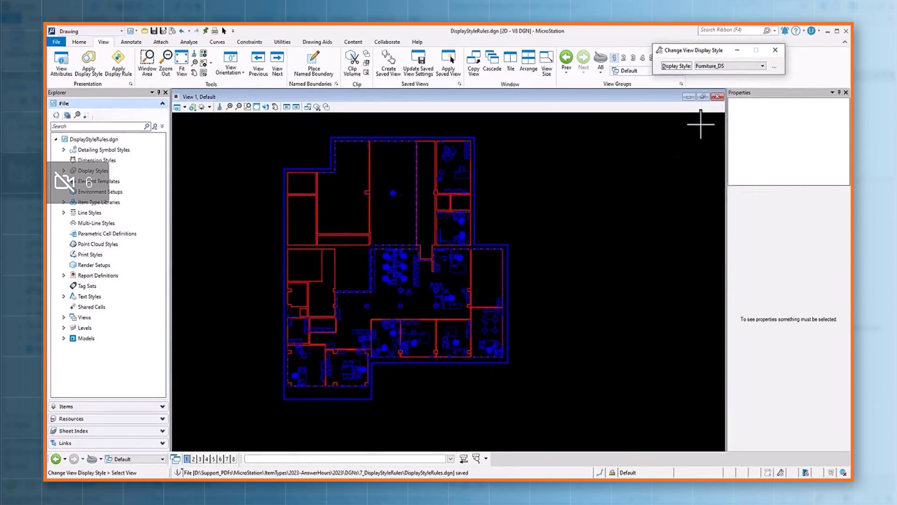
click(586, 205)
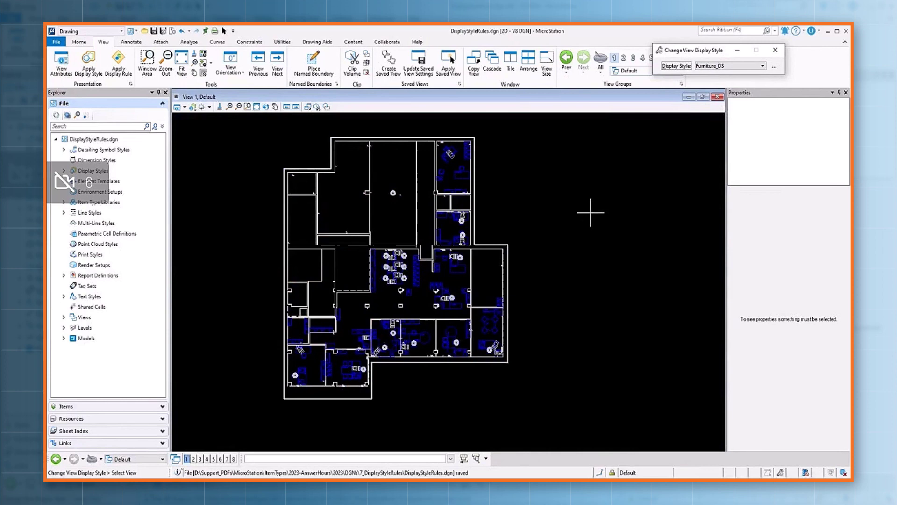
click(248, 107)
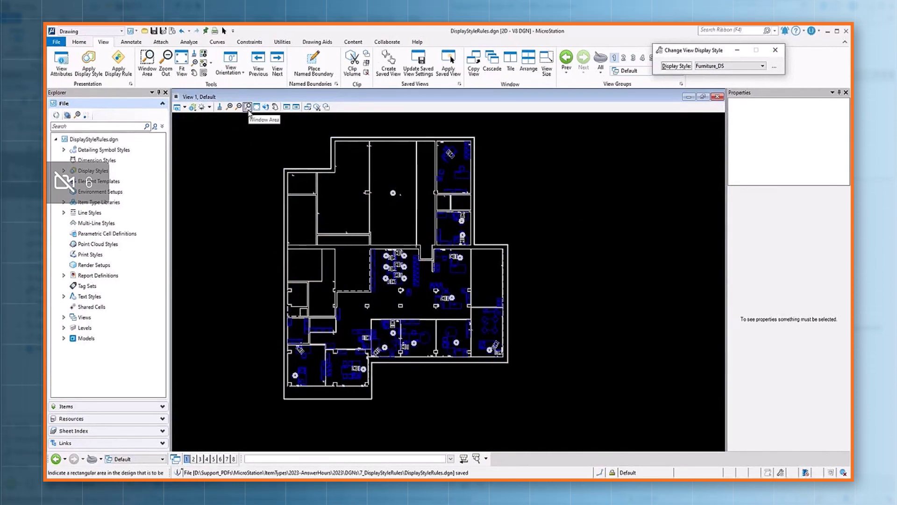
right_click(661, 355)
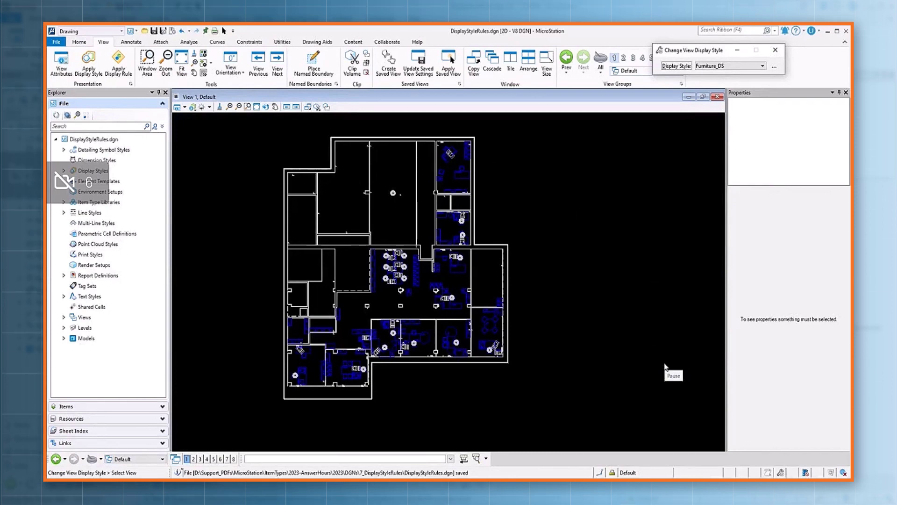
- Open the report definitions of Reports.dgn and review the columns of the PC List report in My Report Library
key(alt+Tab)
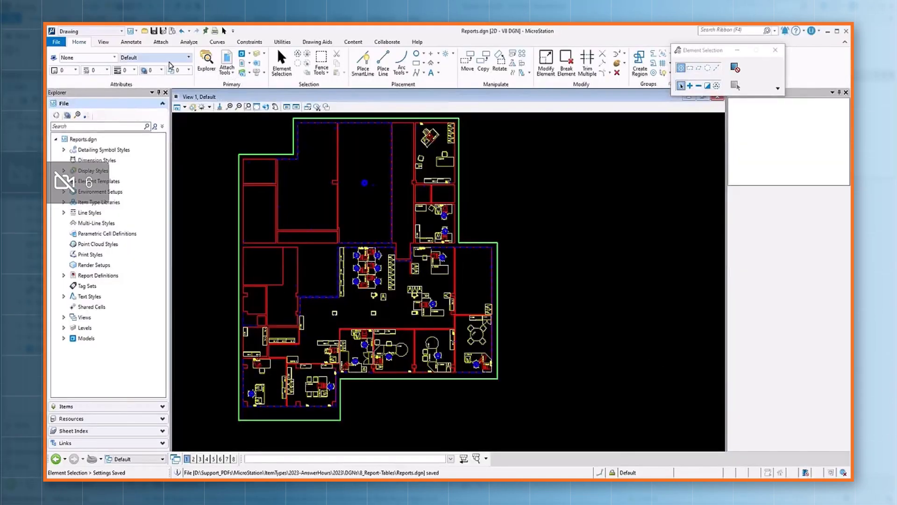
click(189, 42)
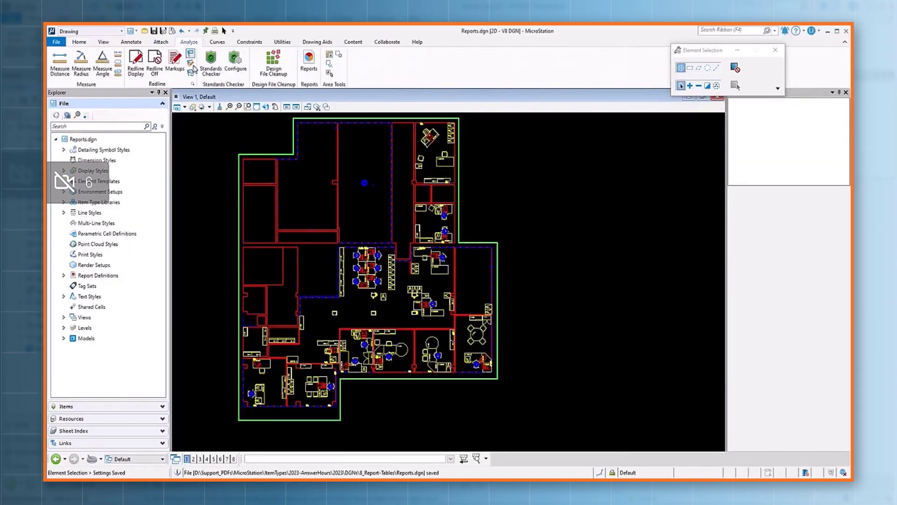
click(308, 61)
click(138, 183)
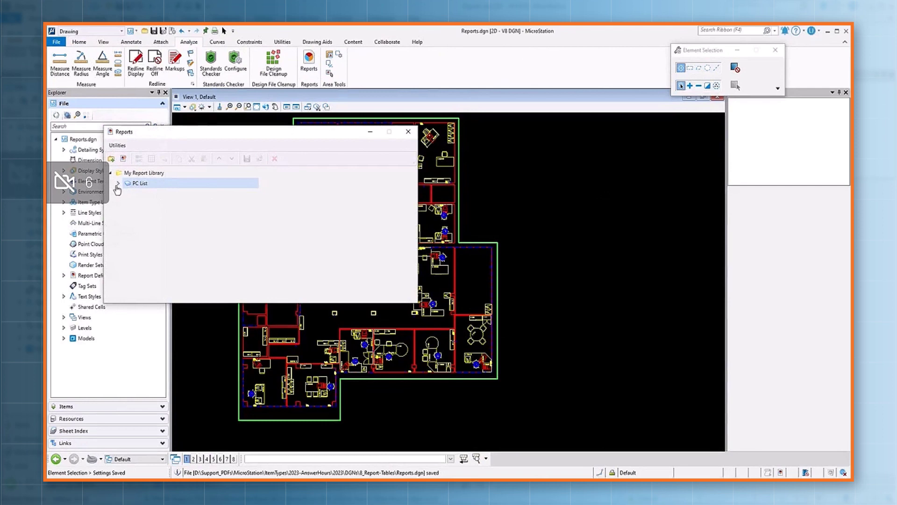
click(118, 183)
click(124, 193)
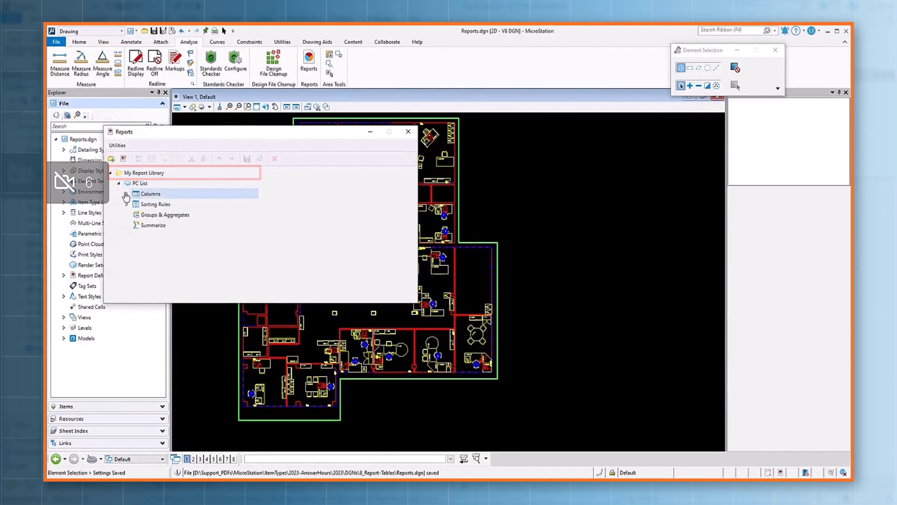
click(125, 194)
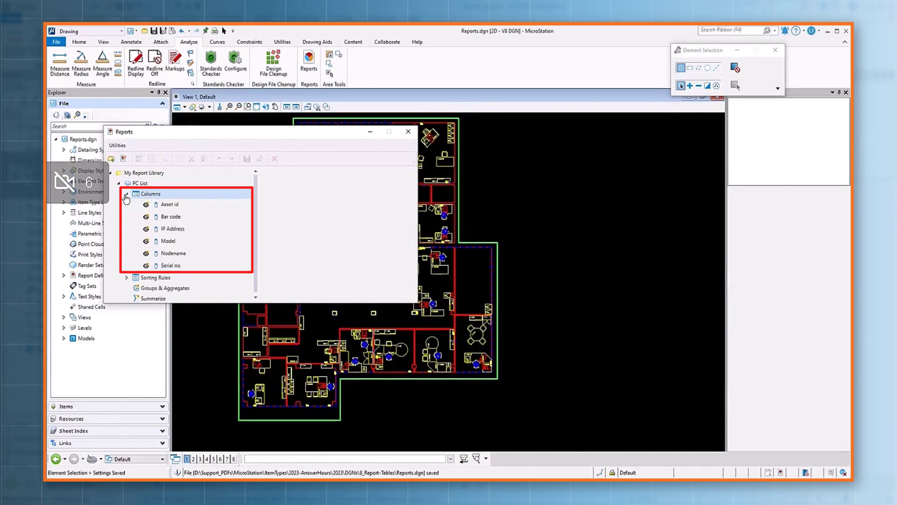
click(150, 193)
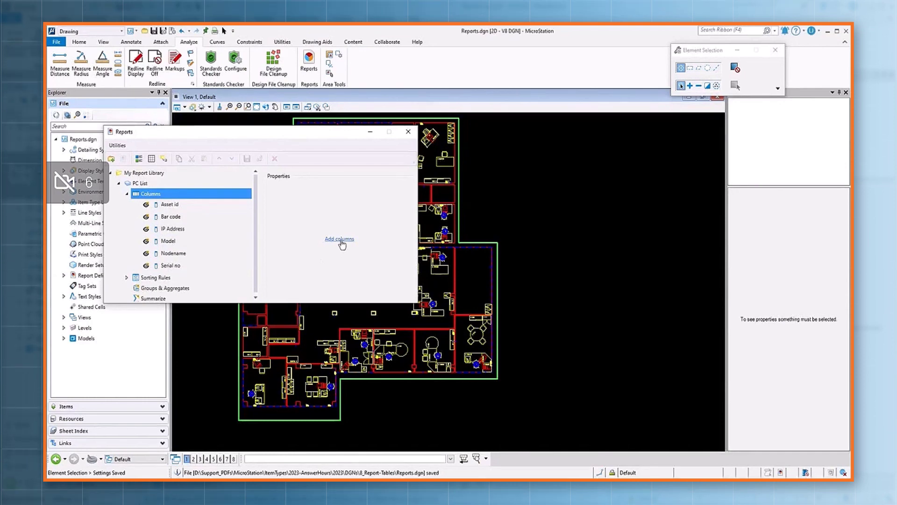
- Review the options of the PC List report's Model sorting rule and preview the report's results
click(126, 277)
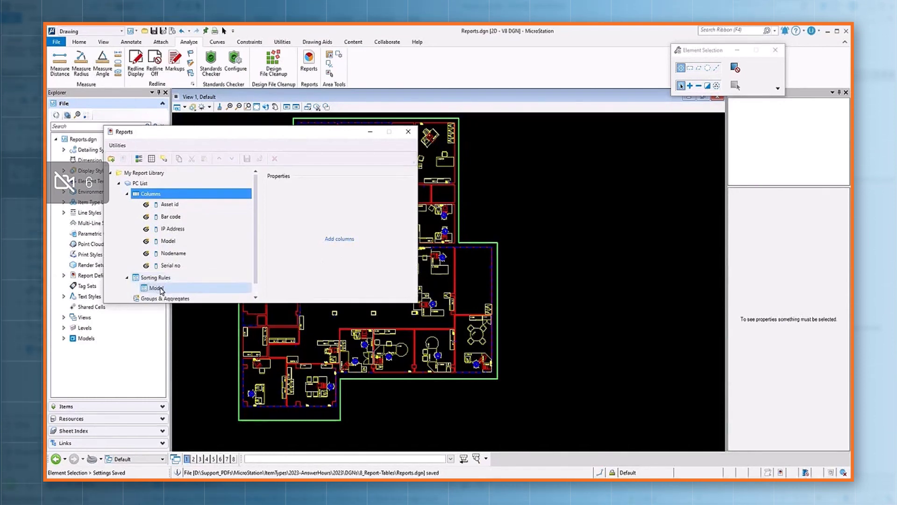
click(159, 288)
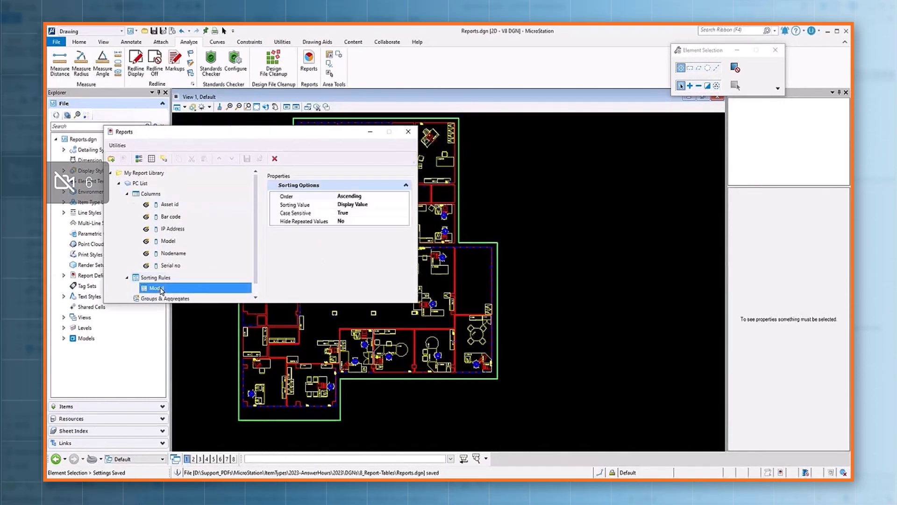
click(255, 298)
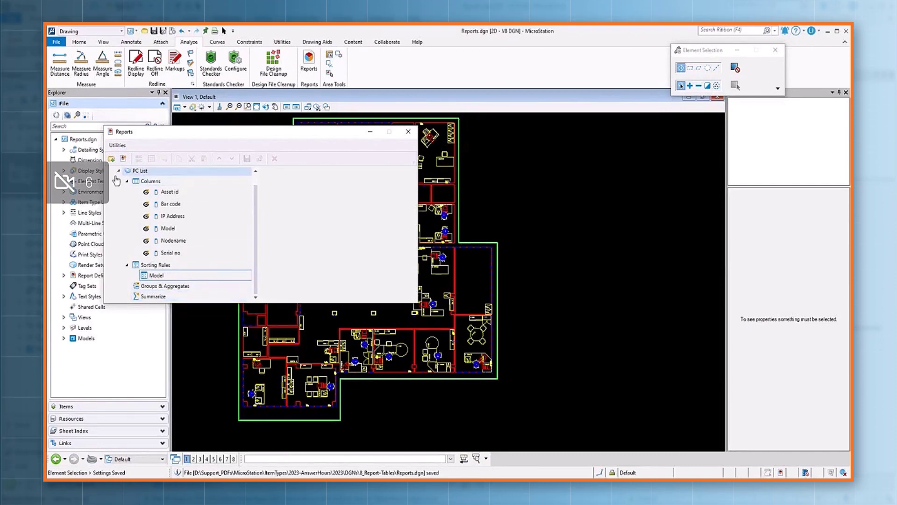
click(138, 171)
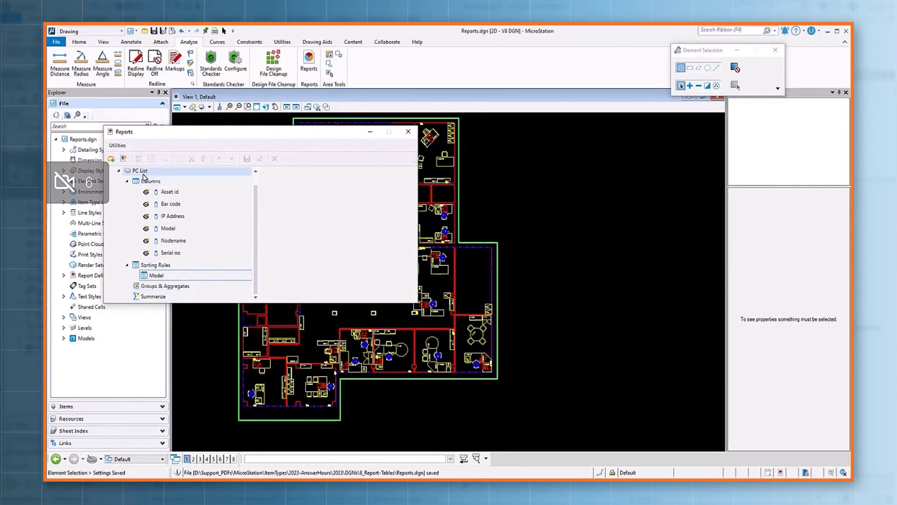
click(139, 159)
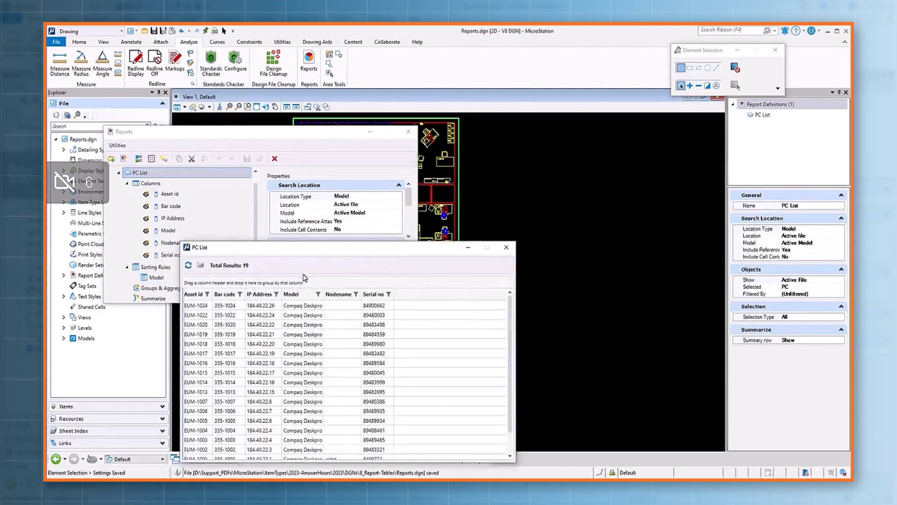
- Close the PC List results preview and place the PC List report as a table beside the floor plan
drag(310, 248, 282, 183)
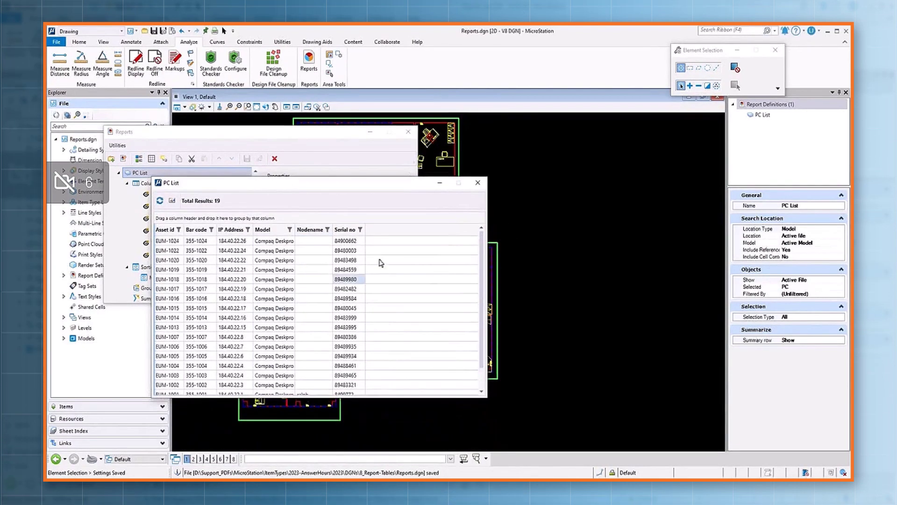
click(477, 182)
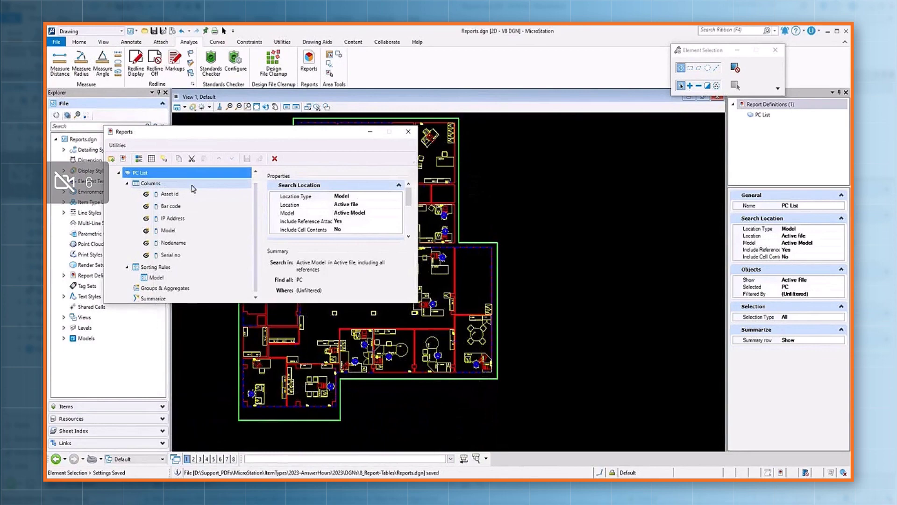
click(151, 158)
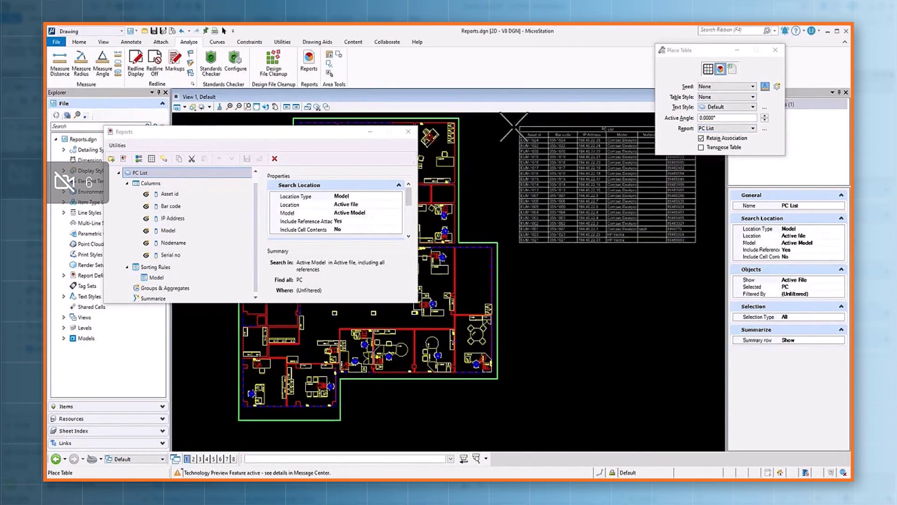
click(478, 120)
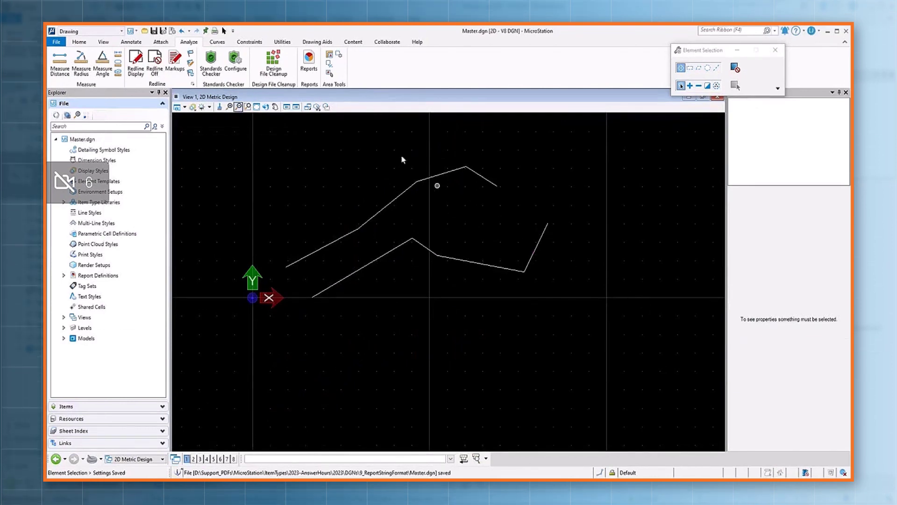
- Add a text property named test to the ElmProp item type in the MyTestLib library of Master.dgn
click(161, 42)
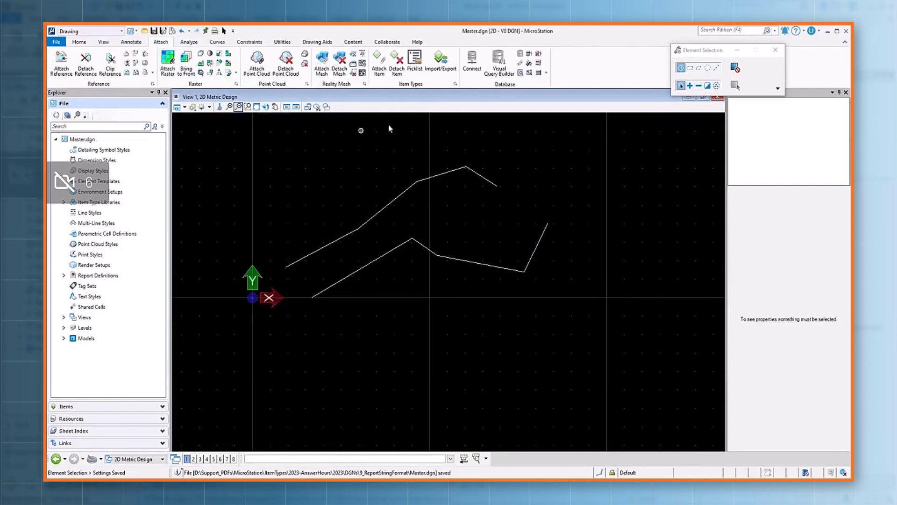
click(455, 84)
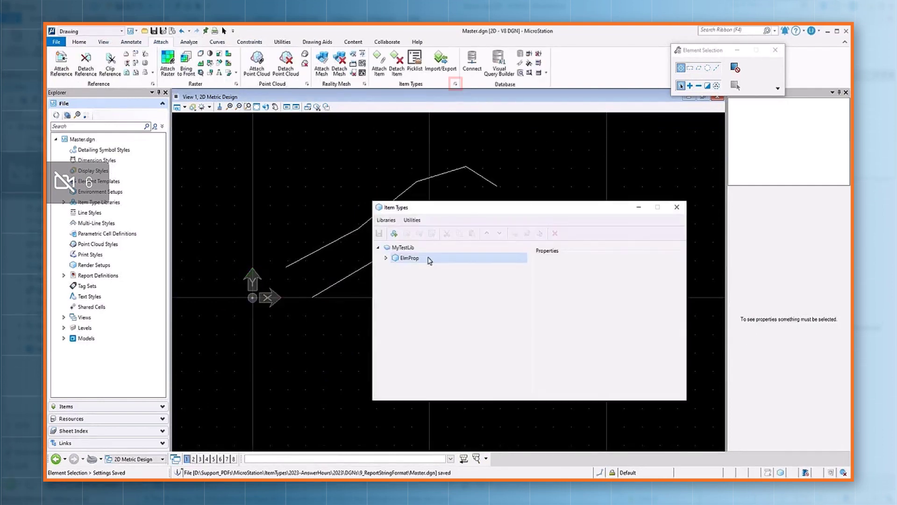
click(386, 257)
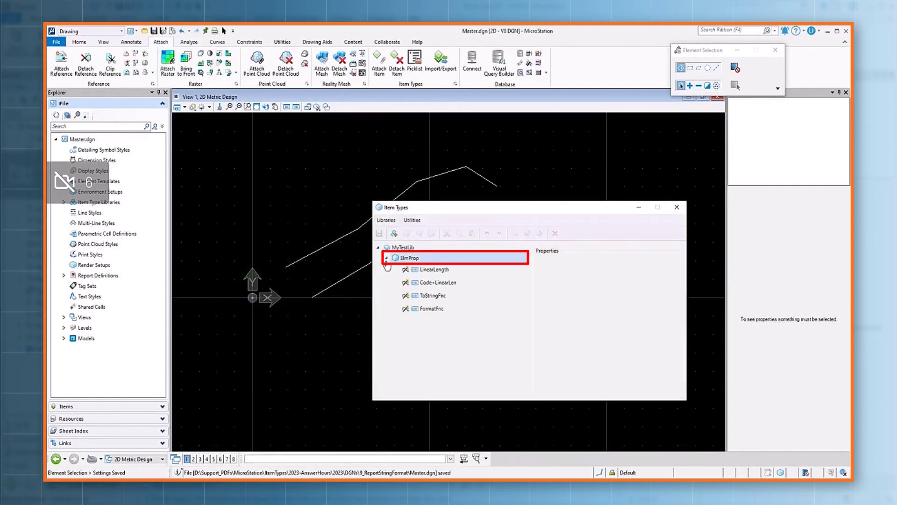
click(414, 258)
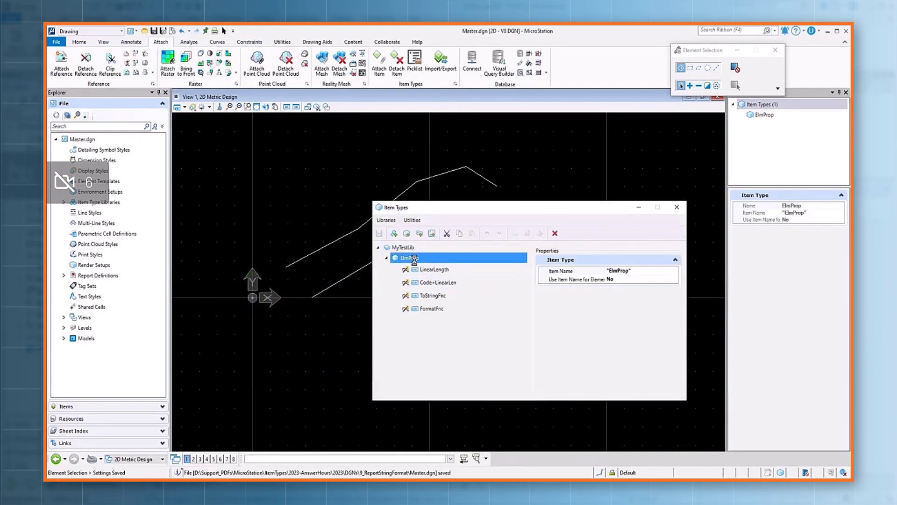
click(419, 234)
text(test)
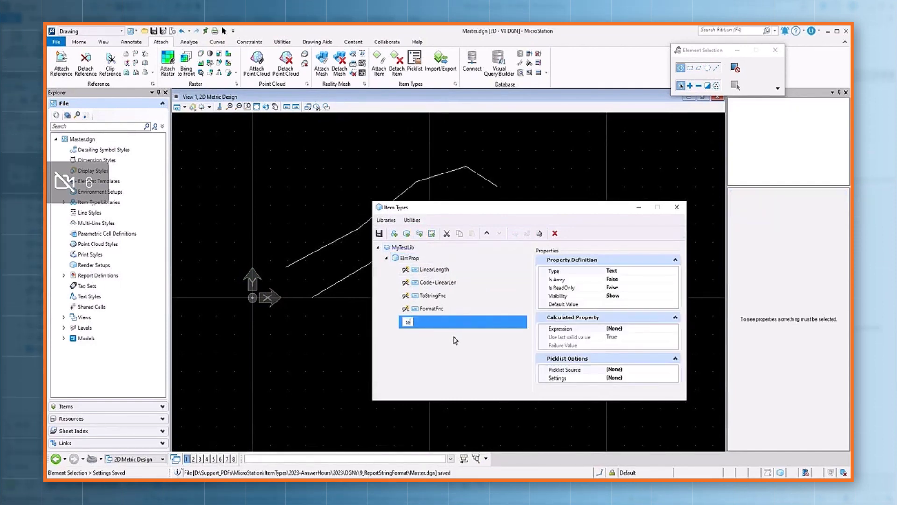
key(Return)
click(434, 323)
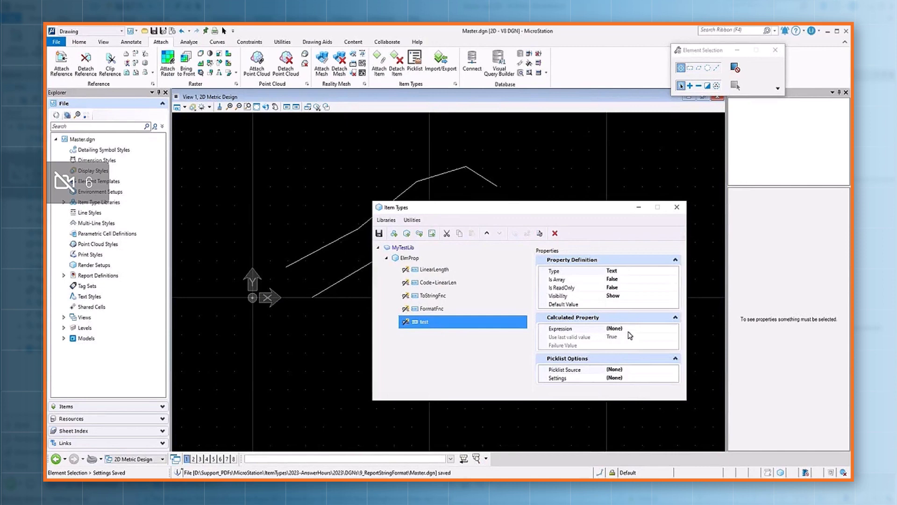
- Build the expression this.GetElement().TotalLength for the test property and check its validity
click(647, 330)
click(675, 328)
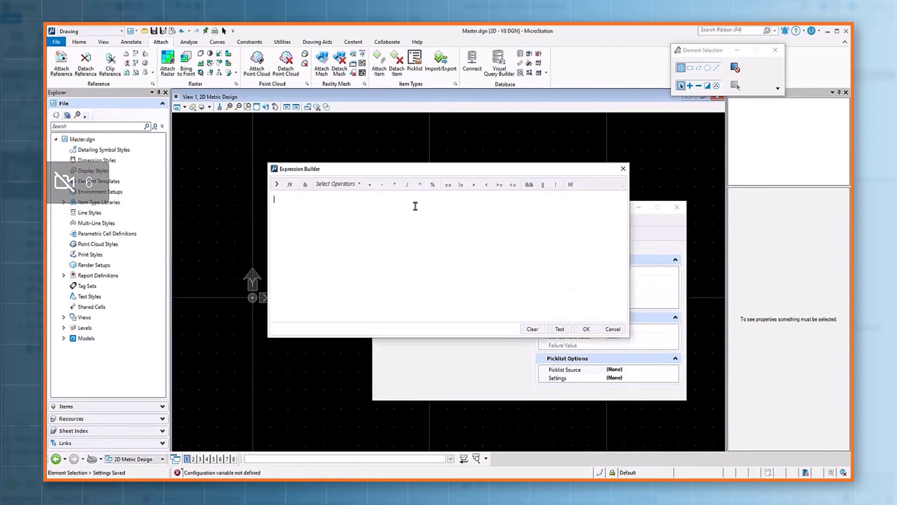
click(284, 185)
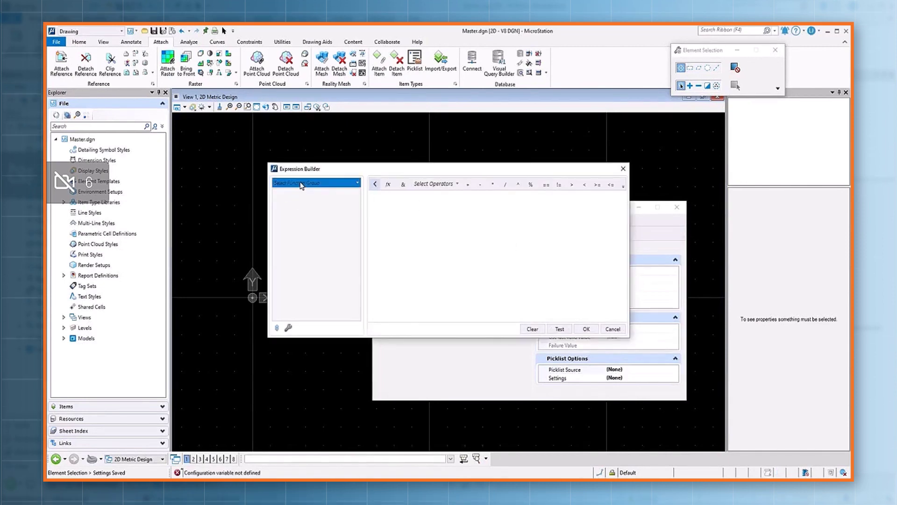
click(299, 204)
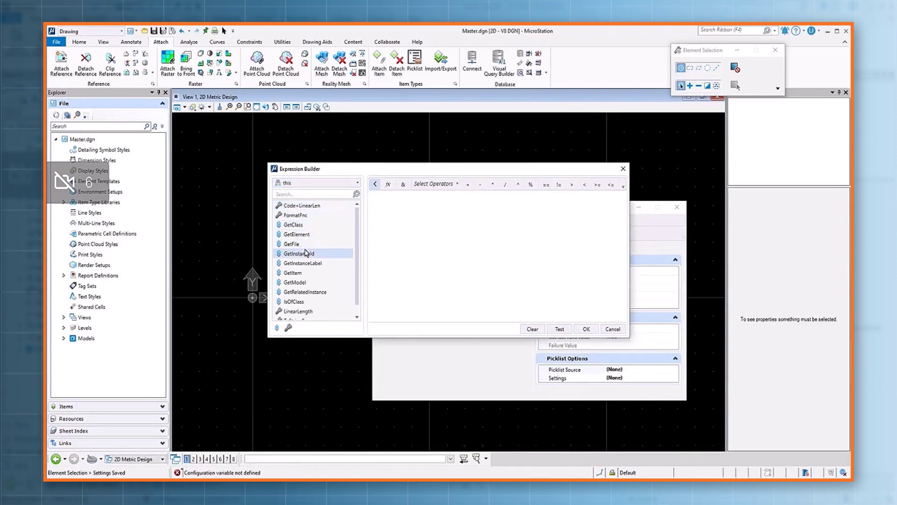
double_click(303, 234)
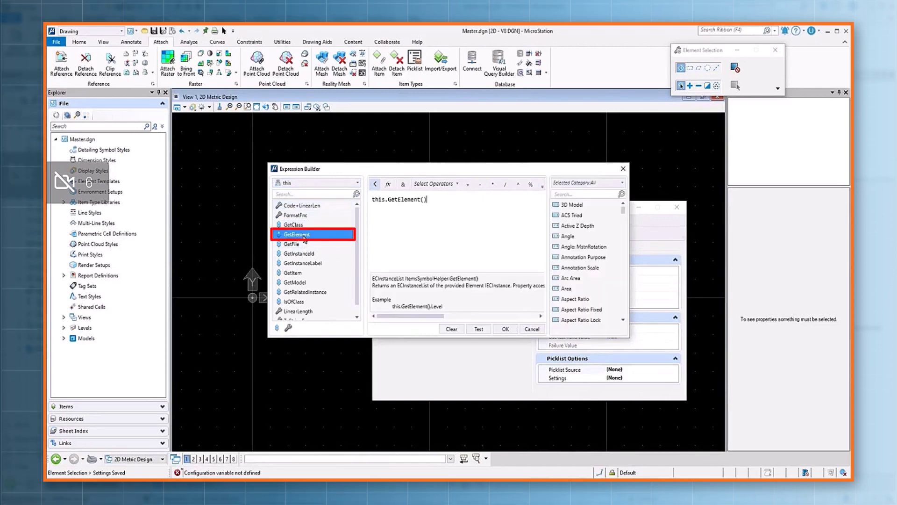
click(578, 195)
text(length)
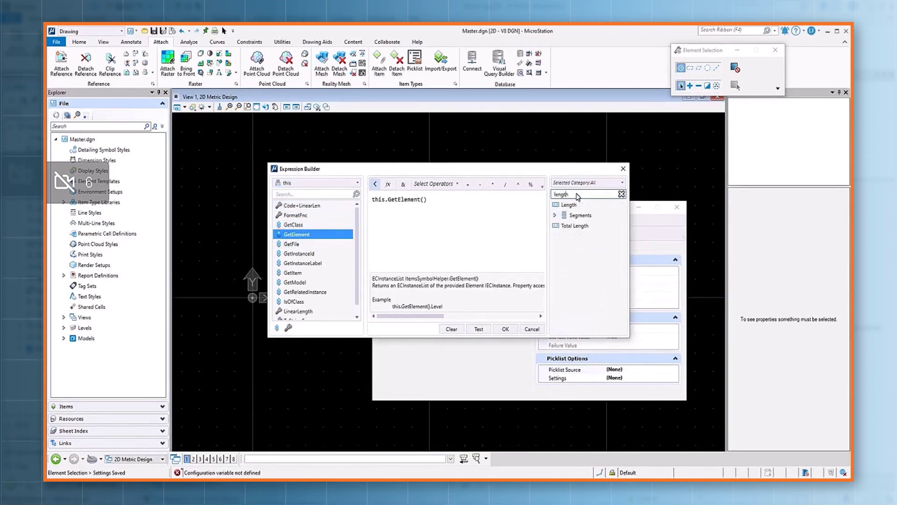
double_click(579, 226)
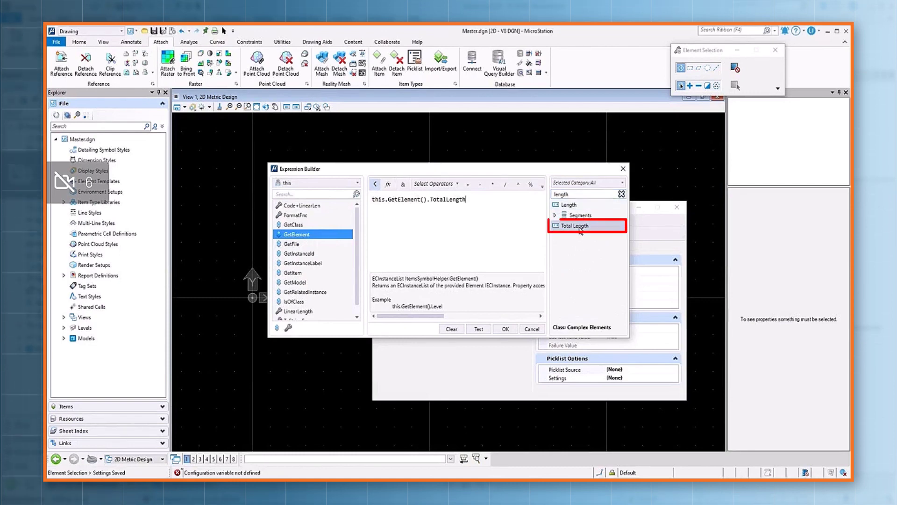
click(481, 329)
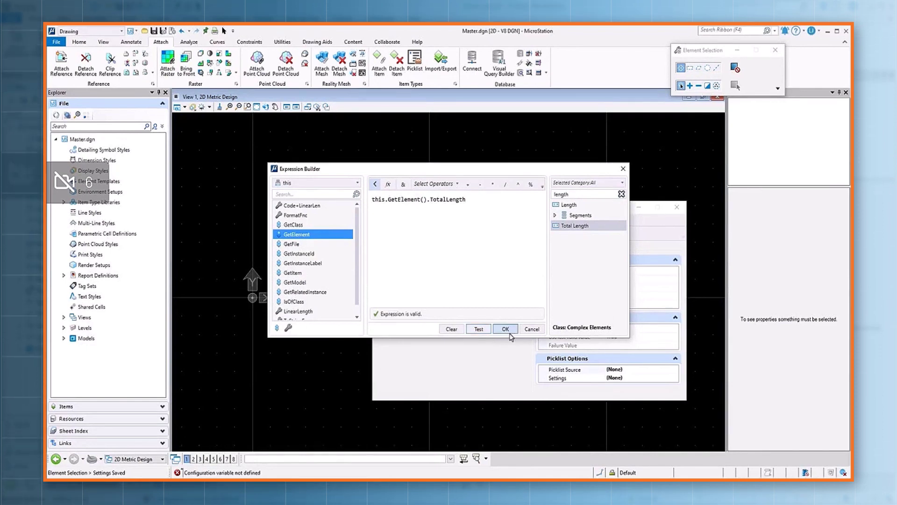
- Extend the test property's expression to this.GetElement().TotalLength * 1000, validate and accept it, and save the item type library
click(492, 208)
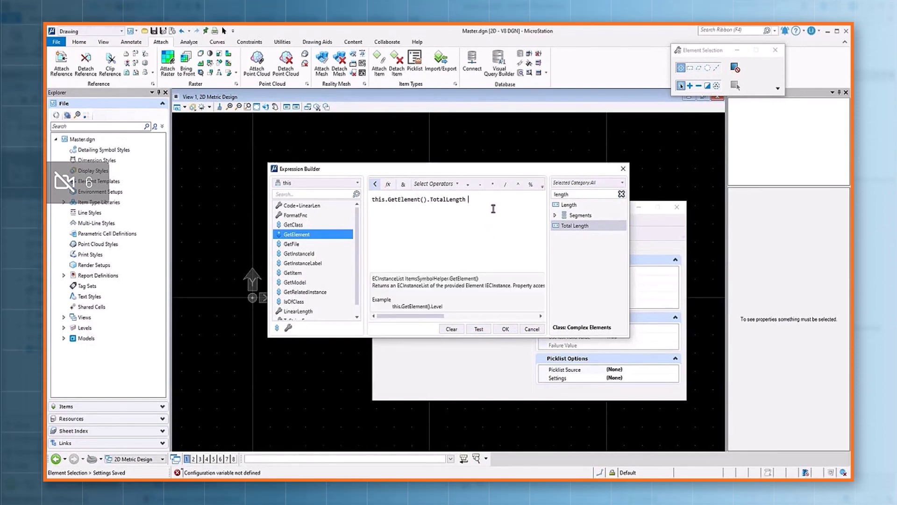
click(492, 184)
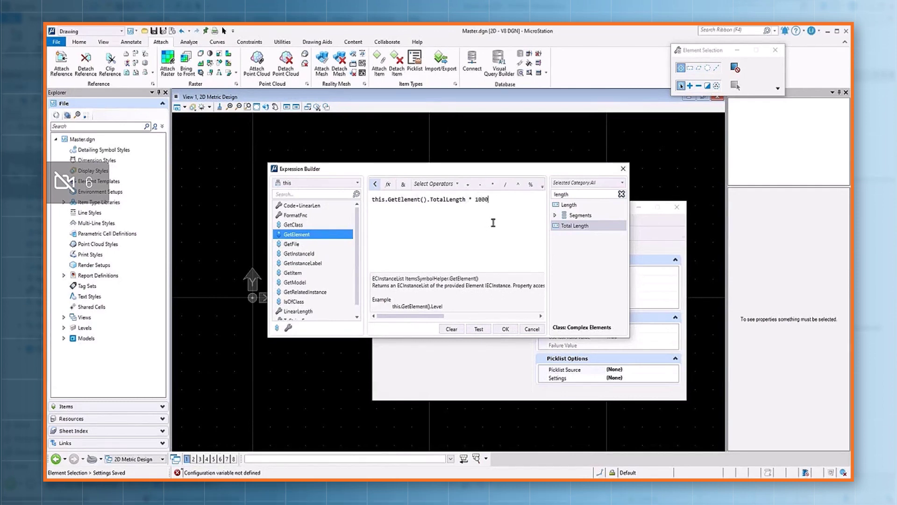
click(478, 328)
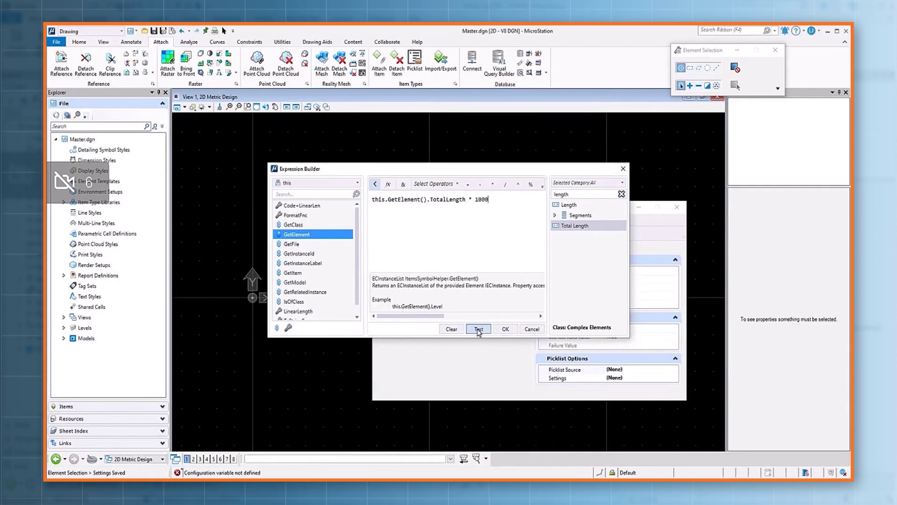
click(505, 328)
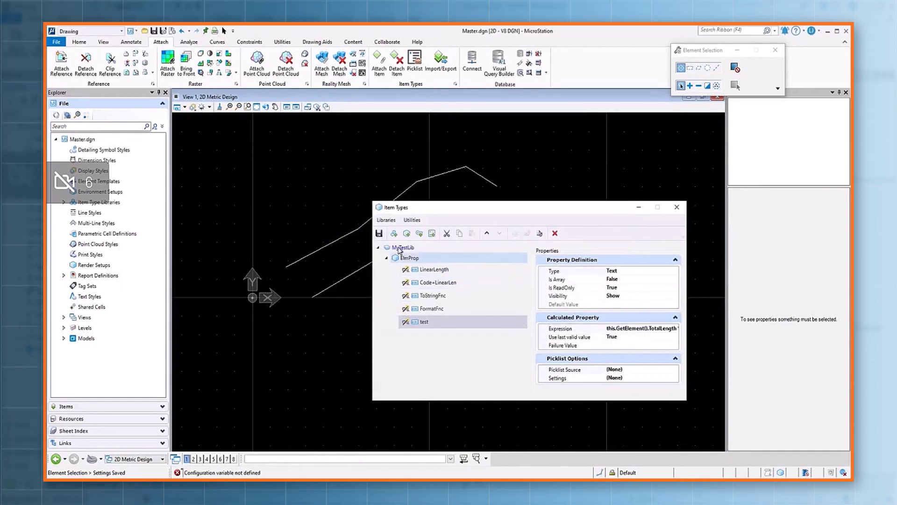
click(379, 233)
- Select the upper line string and inspect the property values of its attached ElmProp item
click(482, 177)
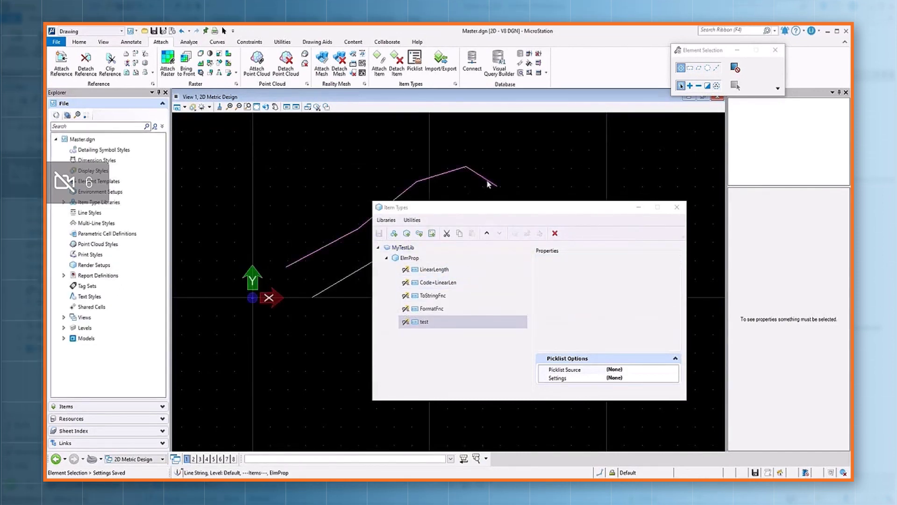
click(749, 125)
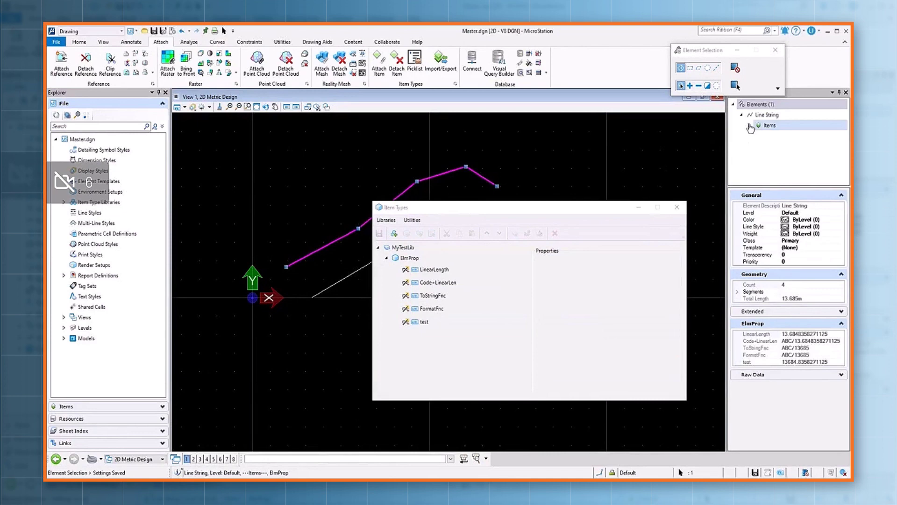
click(779, 135)
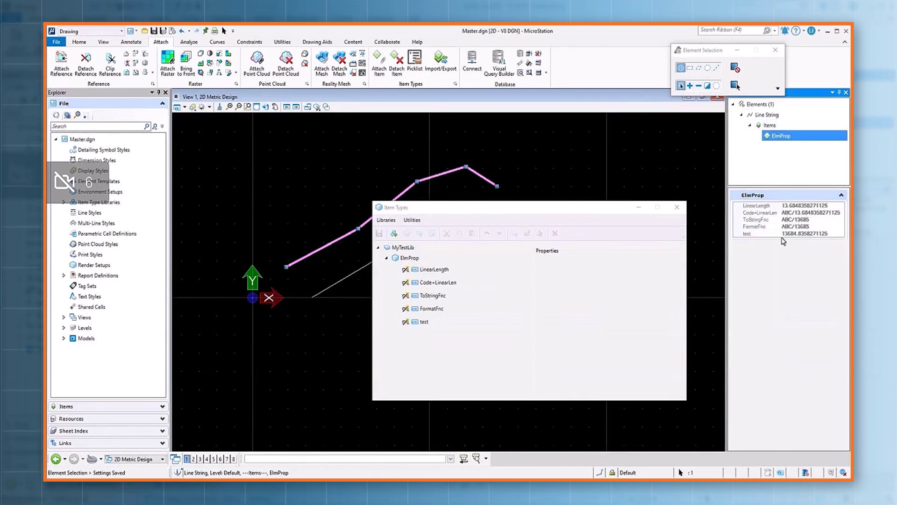
- Reopen the test property's expression, copy the whole formula and clear it from the Expression Builder
click(444, 324)
click(658, 328)
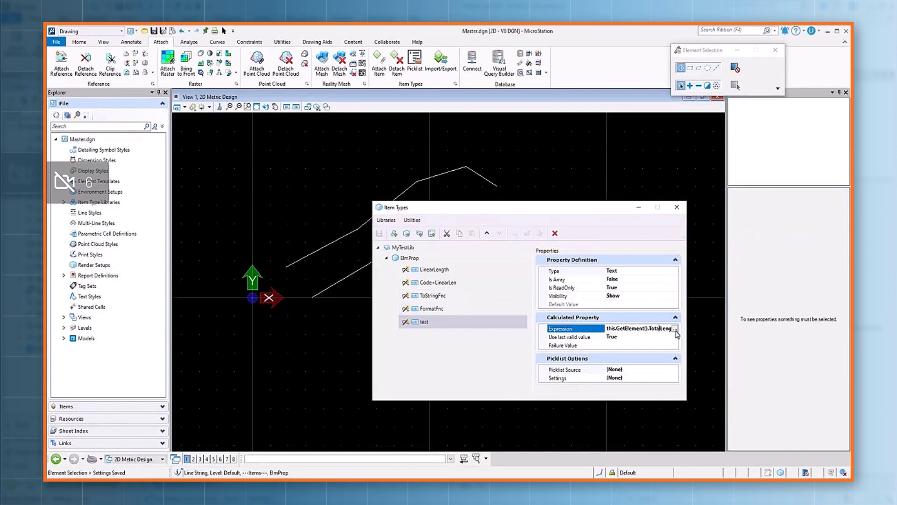
click(675, 328)
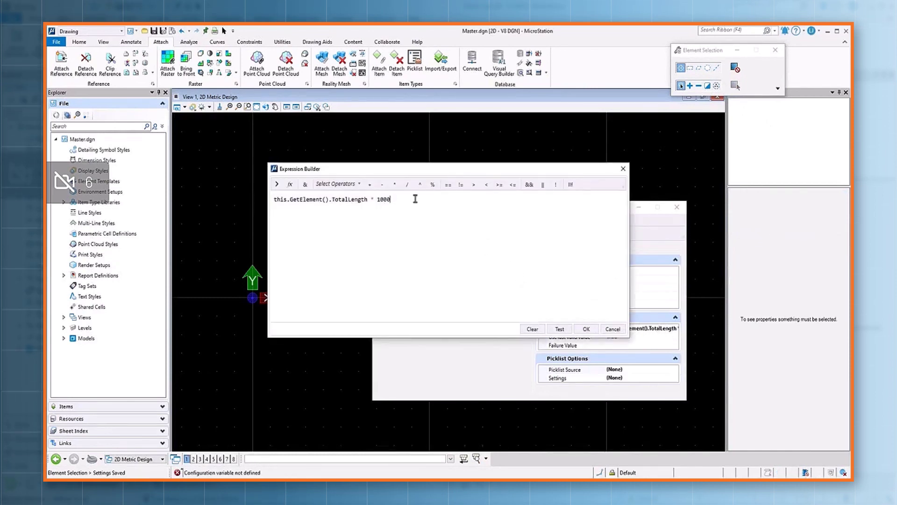
key(ctrl+a)
click(402, 223)
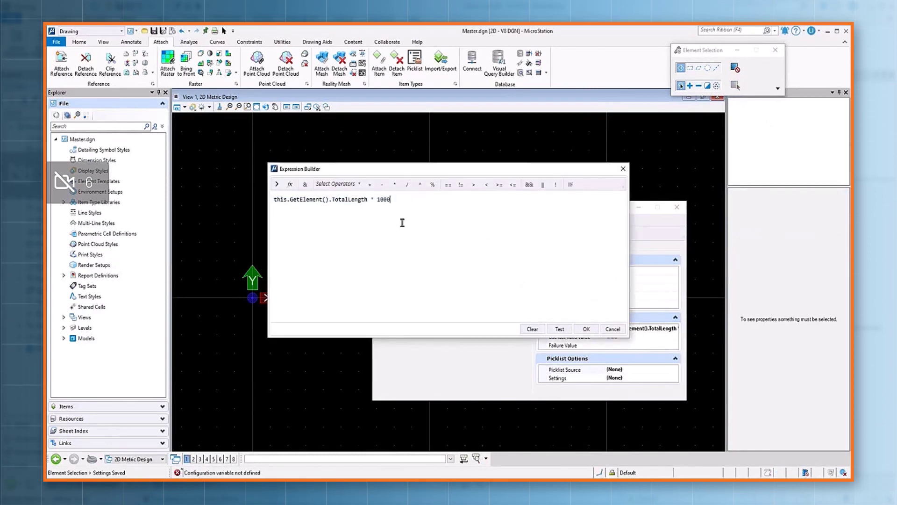
drag(393, 199, 267, 208)
key(ctrl+c)
key(Delete)
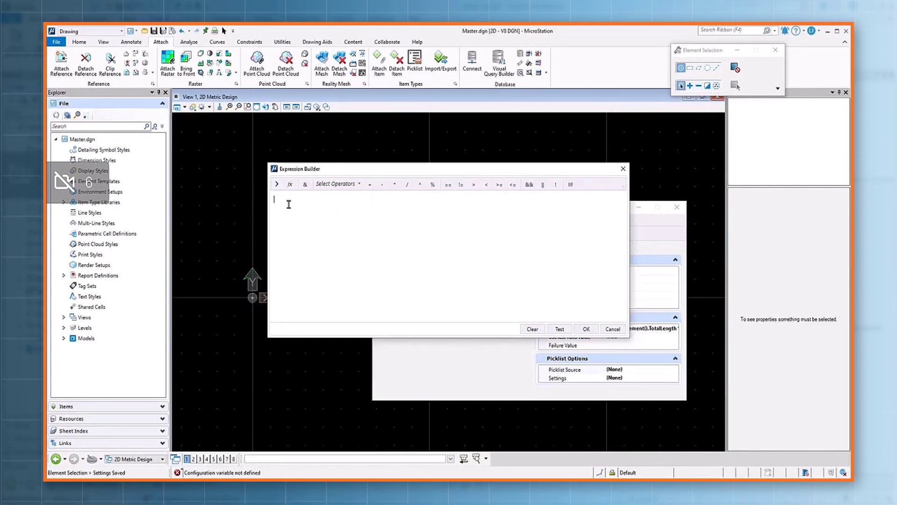
- Find the System.String function group and insert its Format function with the format string "{0:#.##}"
click(277, 184)
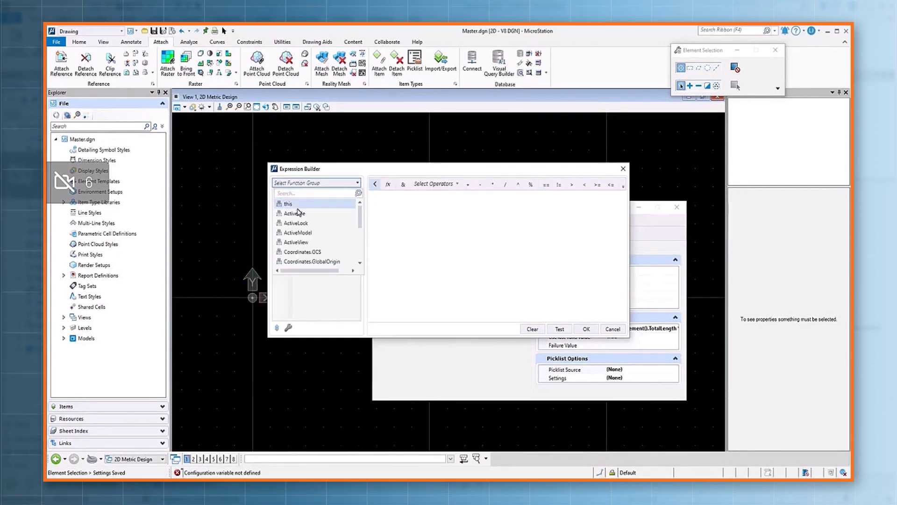
text(string)
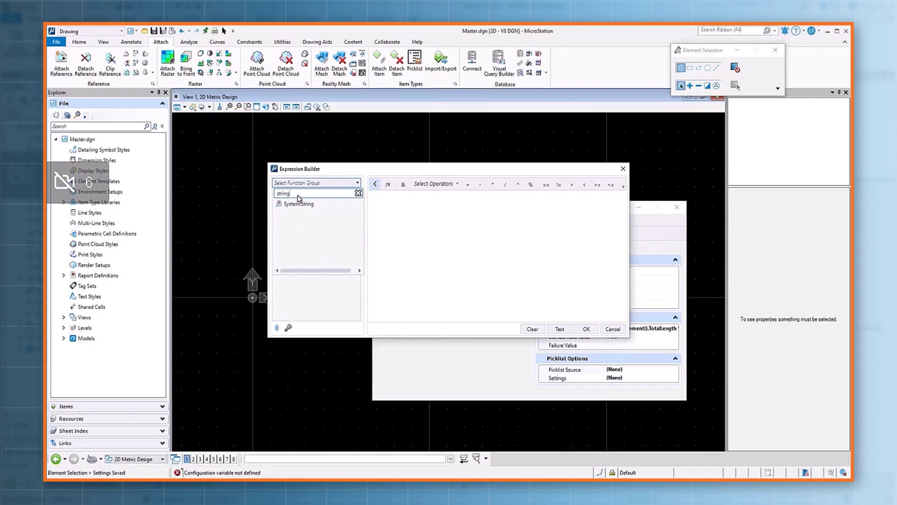
click(299, 205)
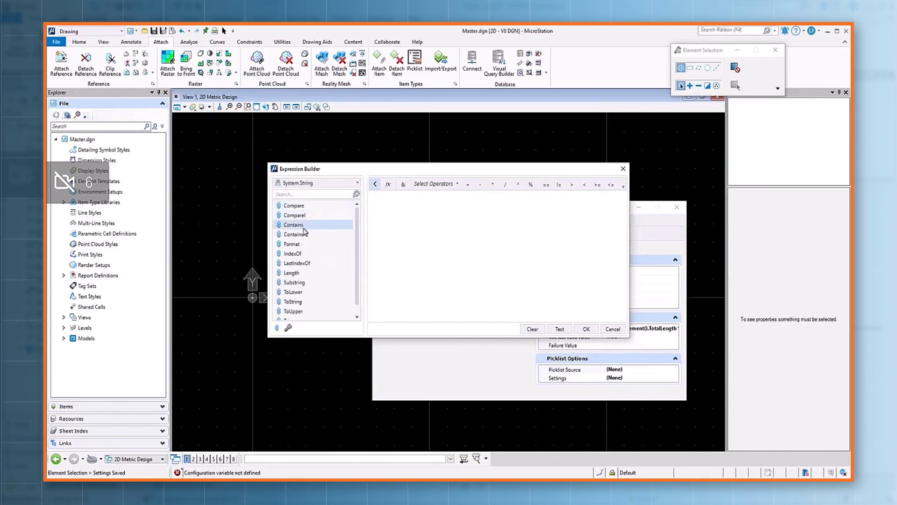
click(303, 244)
double_click(303, 244)
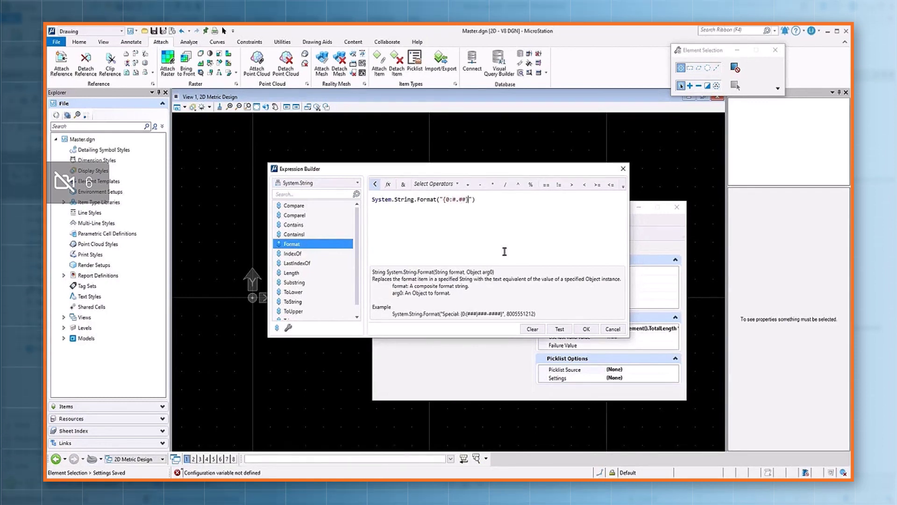
- Add the copied this.GetElement().TotalLength * 1000 as the Format function's second argument, test and accept the expression, and save the library
text(,)
key(ctrl+v)
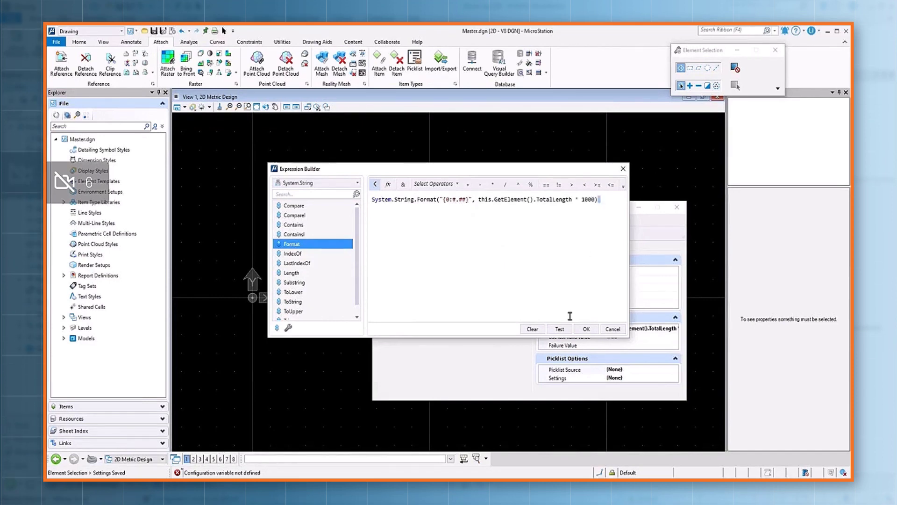
click(566, 329)
click(585, 329)
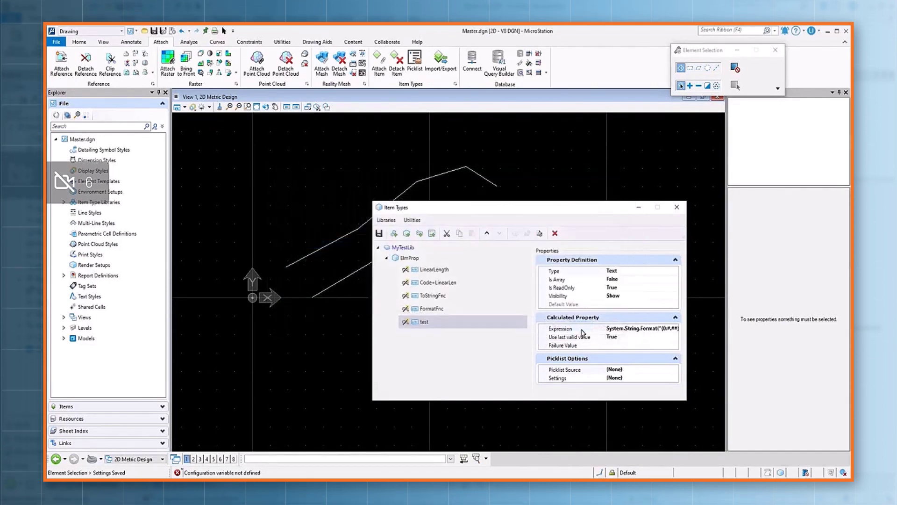
click(379, 233)
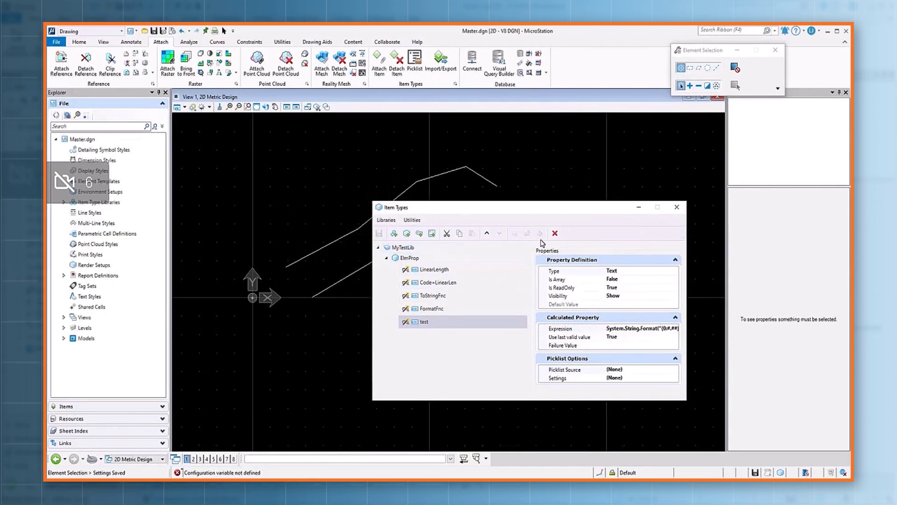
- Select the upper line string and inspect the test property of its attached ElmProp item
click(495, 186)
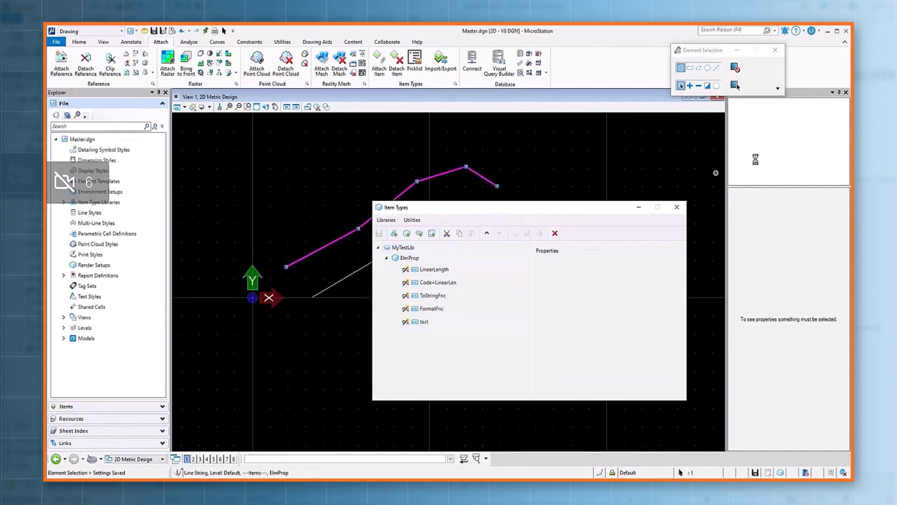
click(749, 126)
click(780, 136)
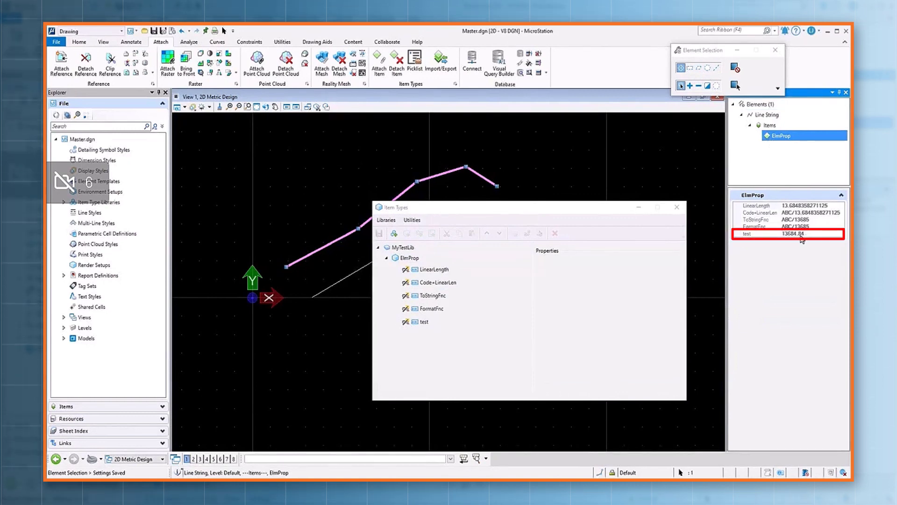
- Change the test property's format string to "ABC/{0:#}", test and accept the expression, and save the library
click(451, 322)
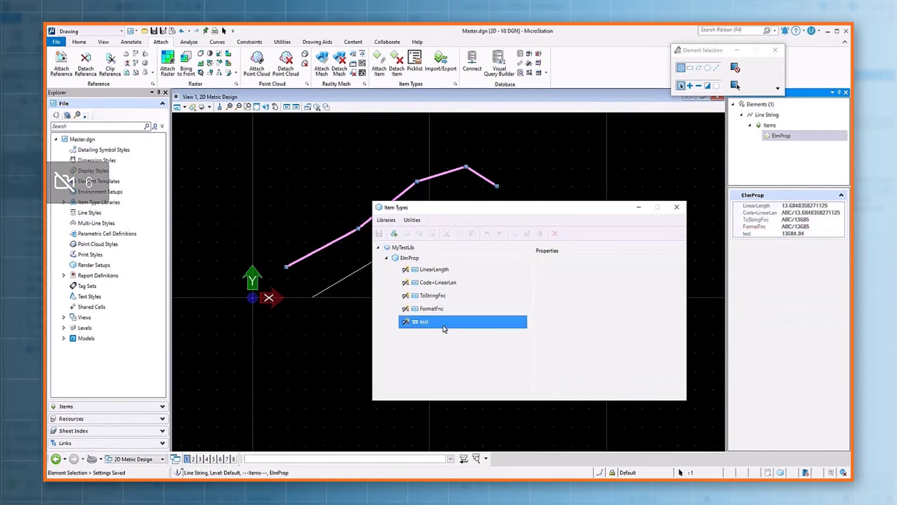
click(663, 329)
click(674, 330)
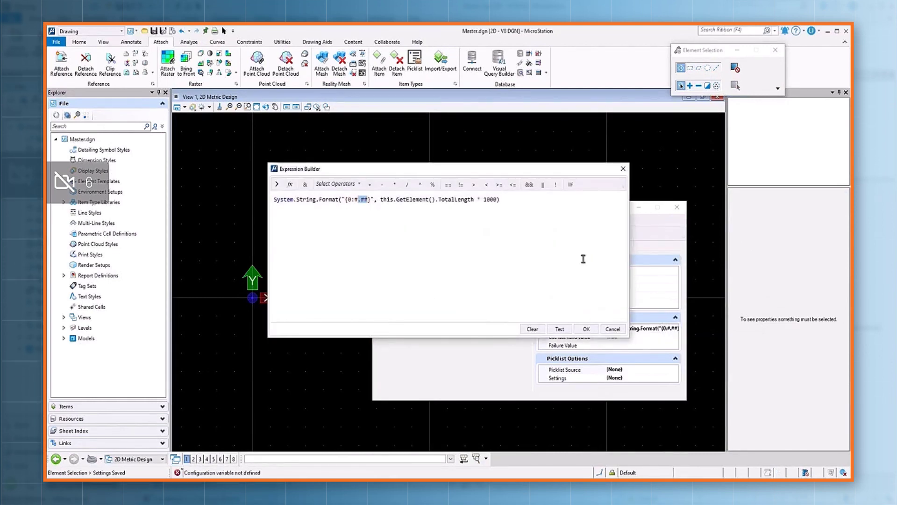
key(Delete)
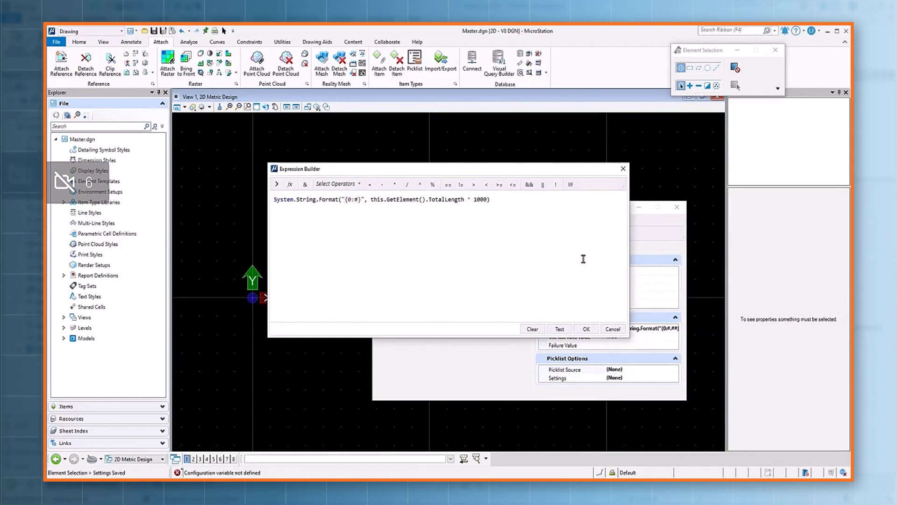
text(ABC)
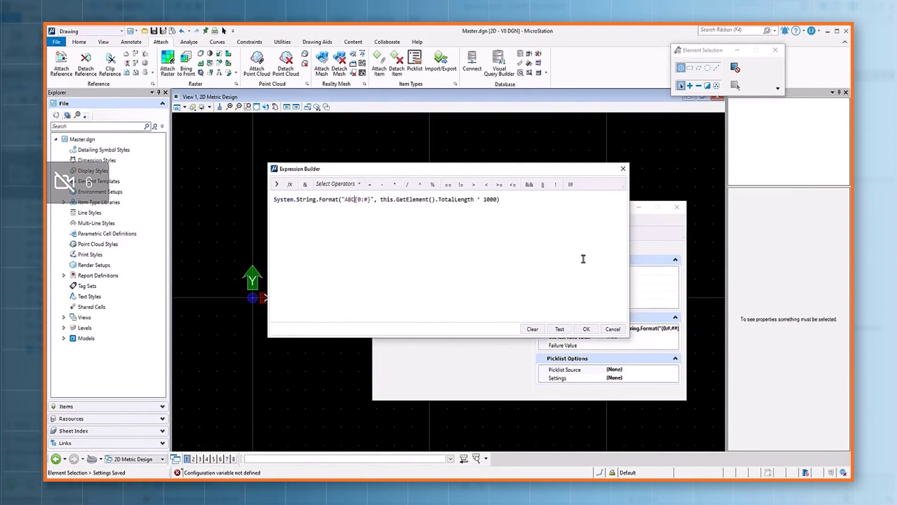
text(/)
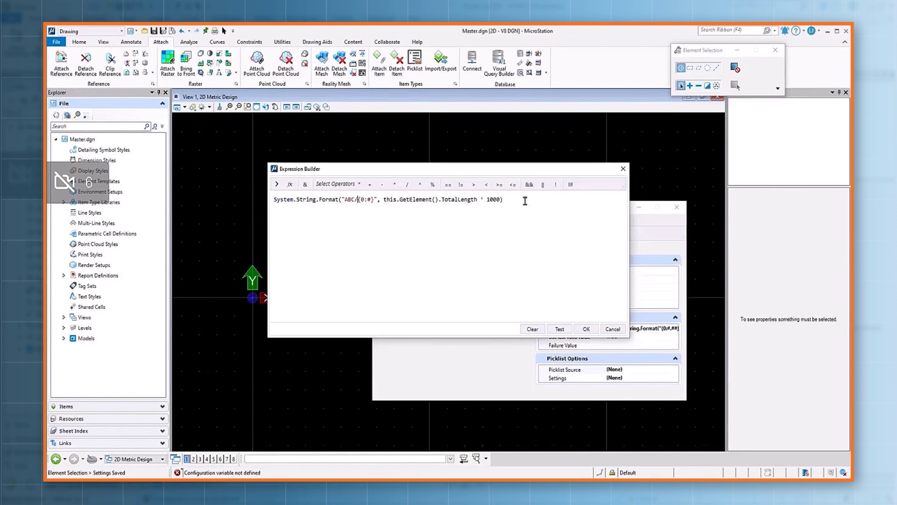
click(559, 328)
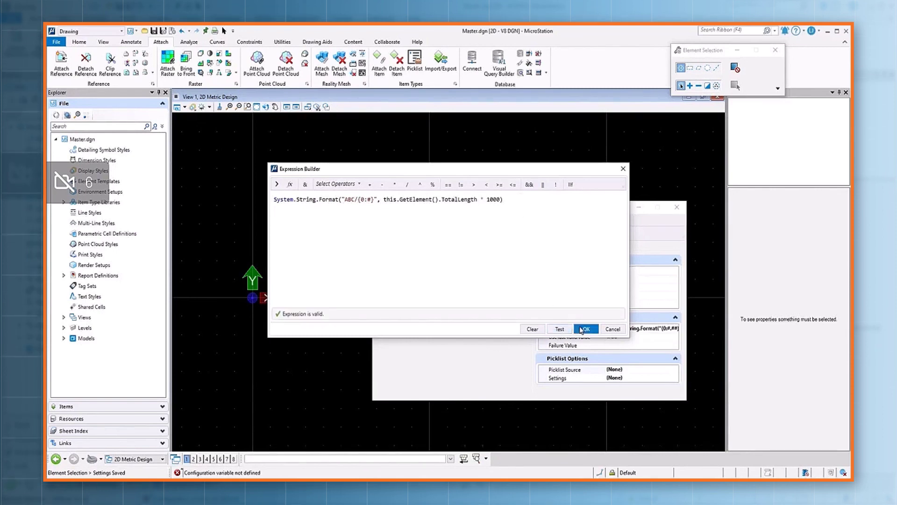
click(586, 329)
click(380, 233)
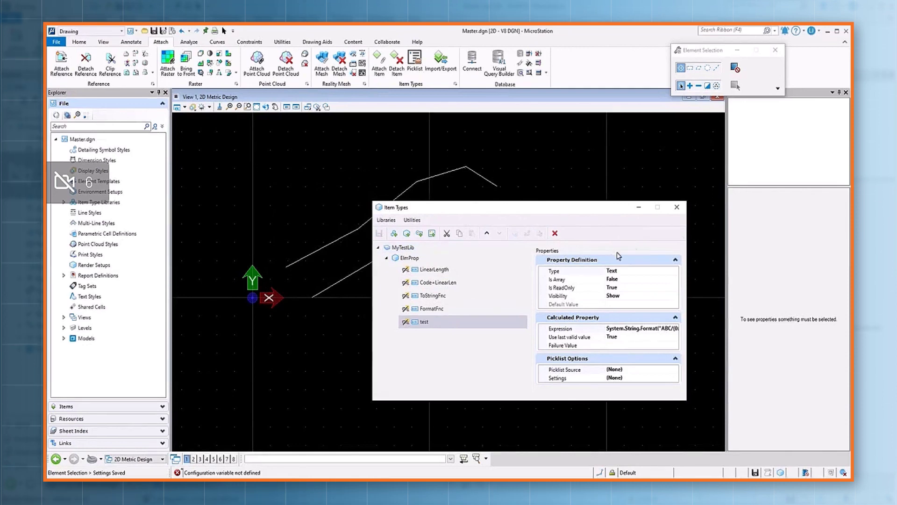
- Reselect the upper line string and check its ElmProp values against the revised test expression
click(491, 185)
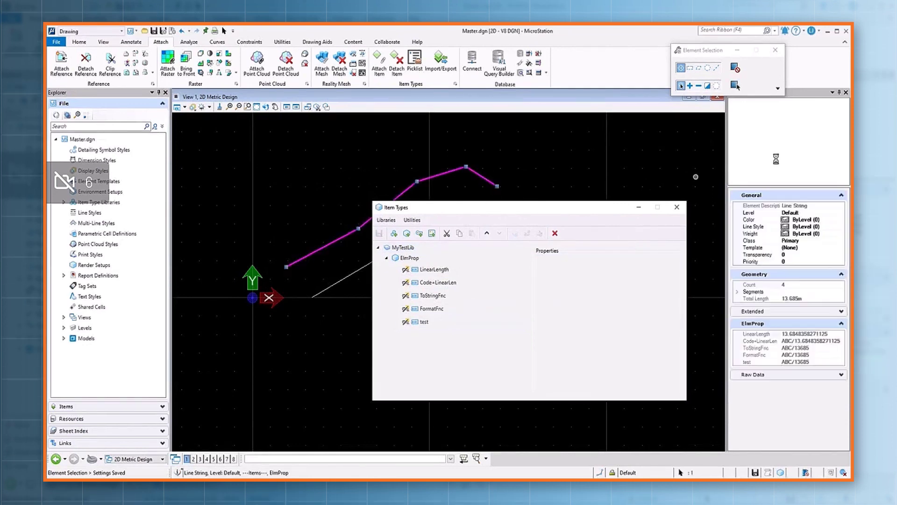
click(749, 125)
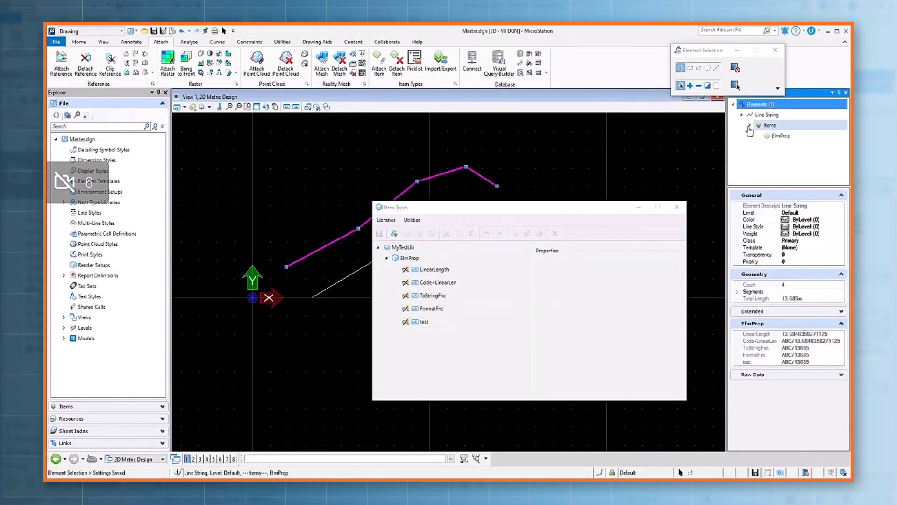
click(781, 137)
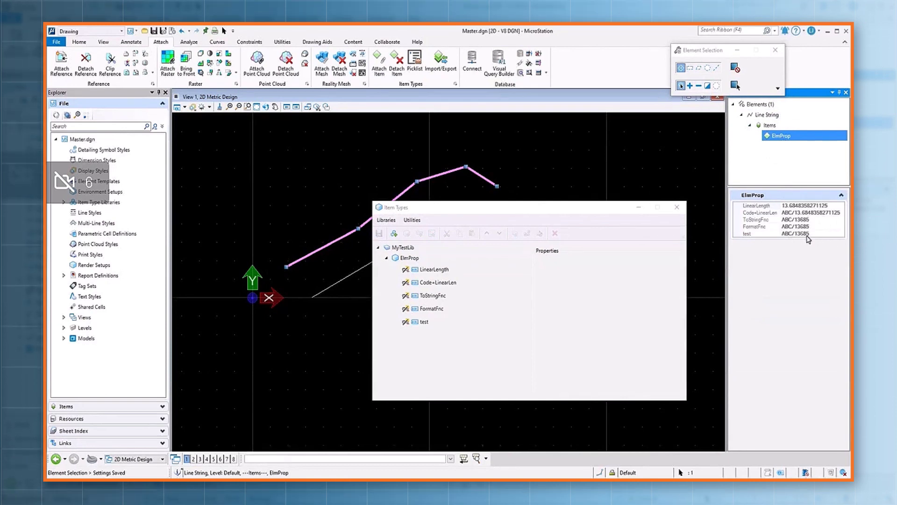
- Review the ToStringFnc property's expression with its Round and ToString functions, leave it without changes and close Item Types
click(443, 296)
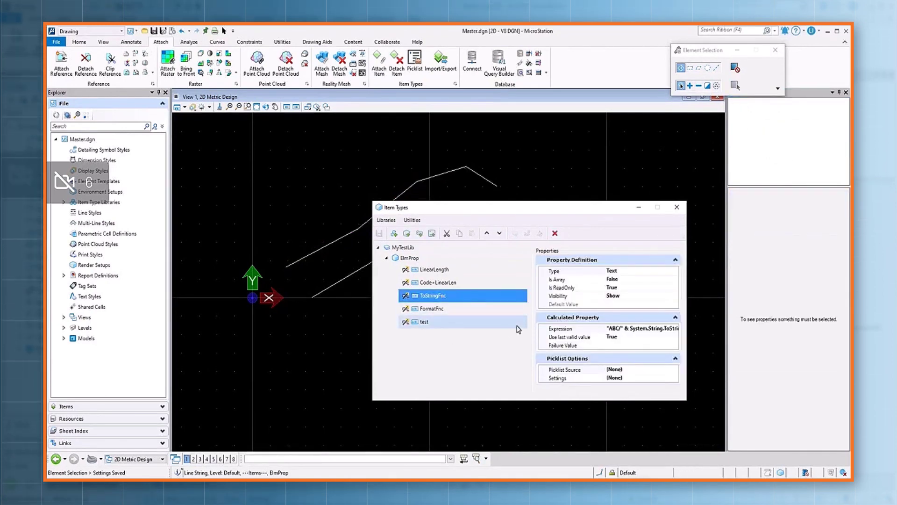
click(671, 329)
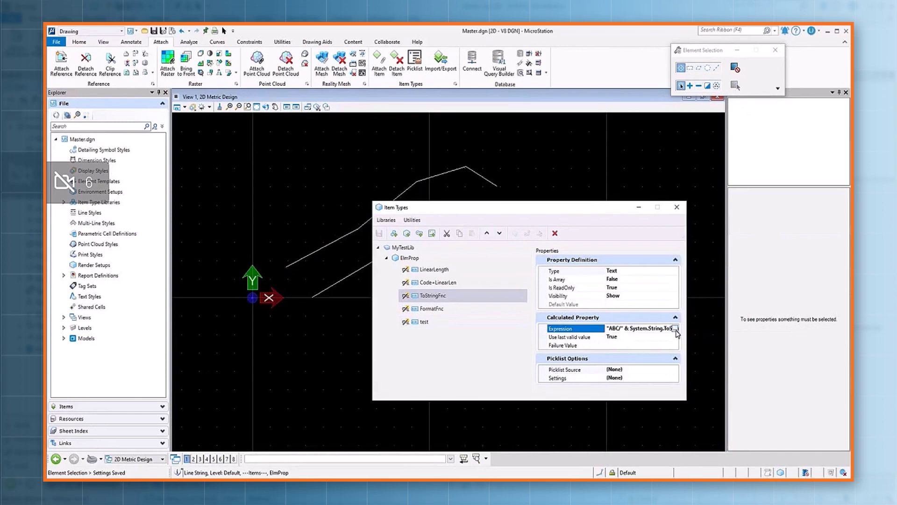
click(682, 330)
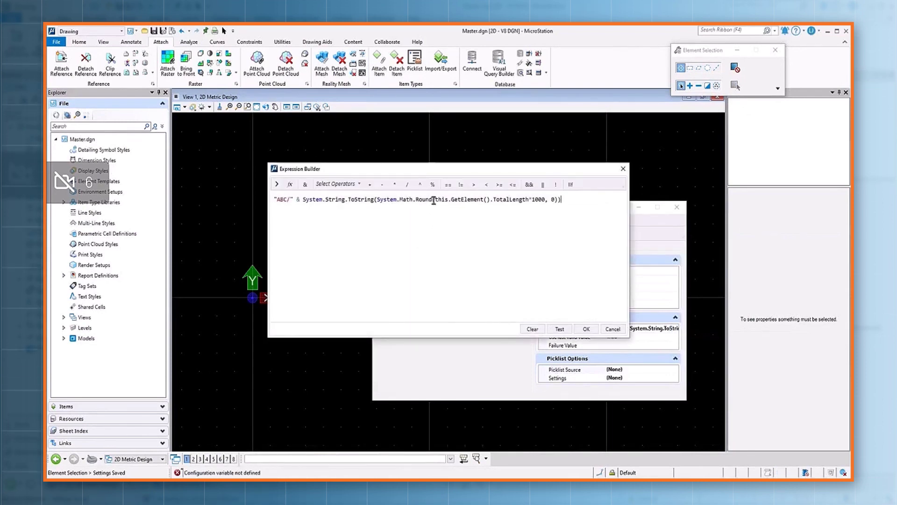
drag(409, 197, 428, 197)
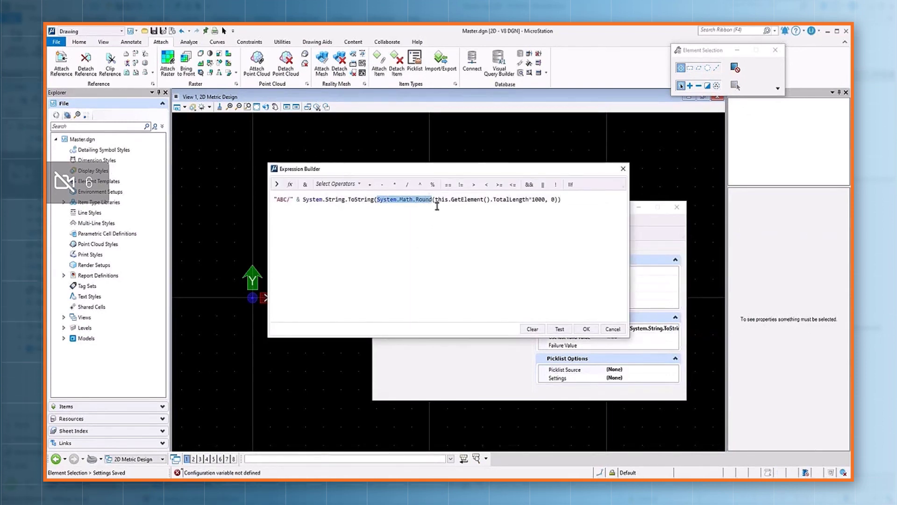
click(549, 200)
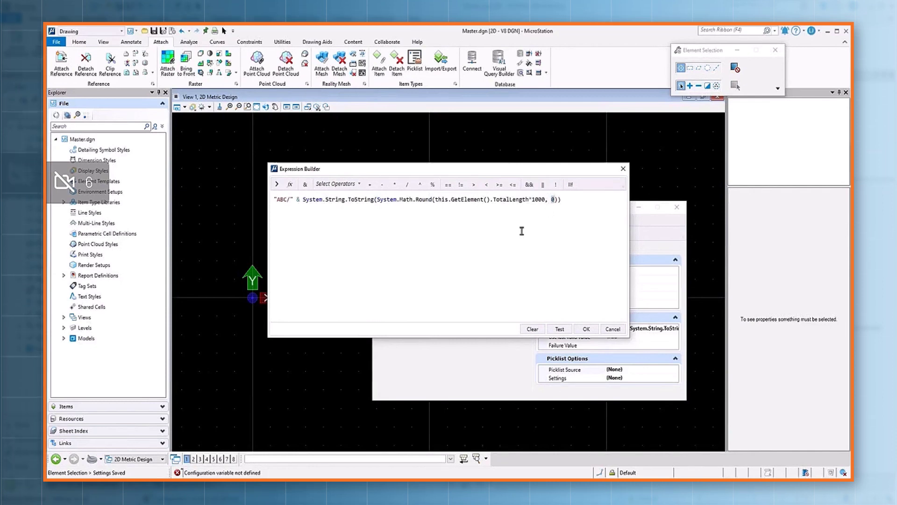
drag(303, 200, 357, 198)
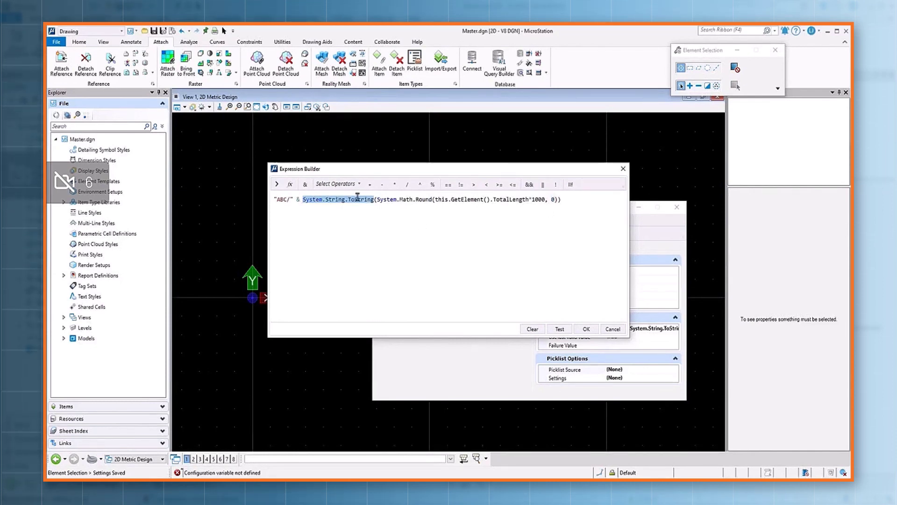
click(358, 235)
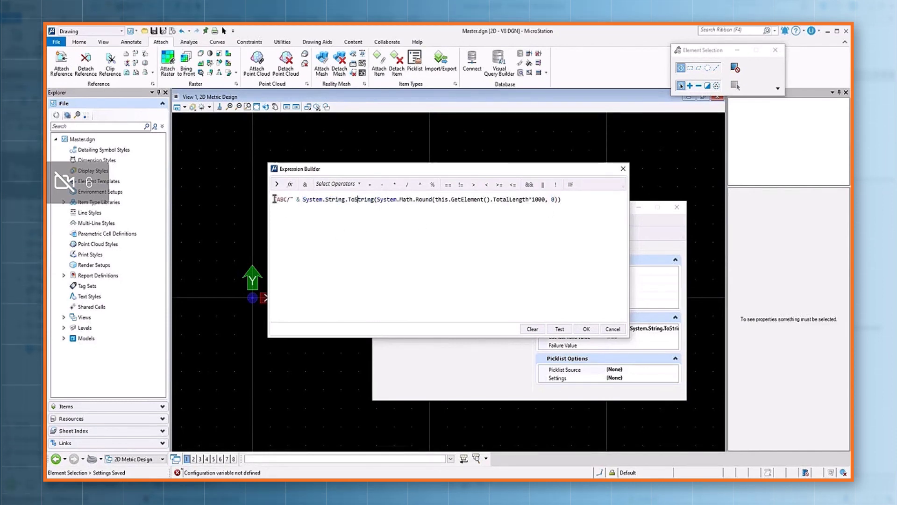
click(295, 212)
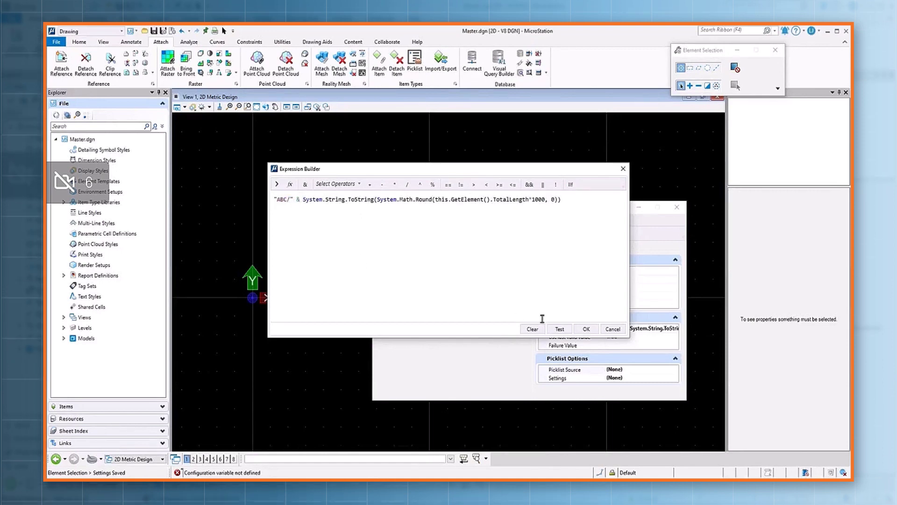
click(613, 329)
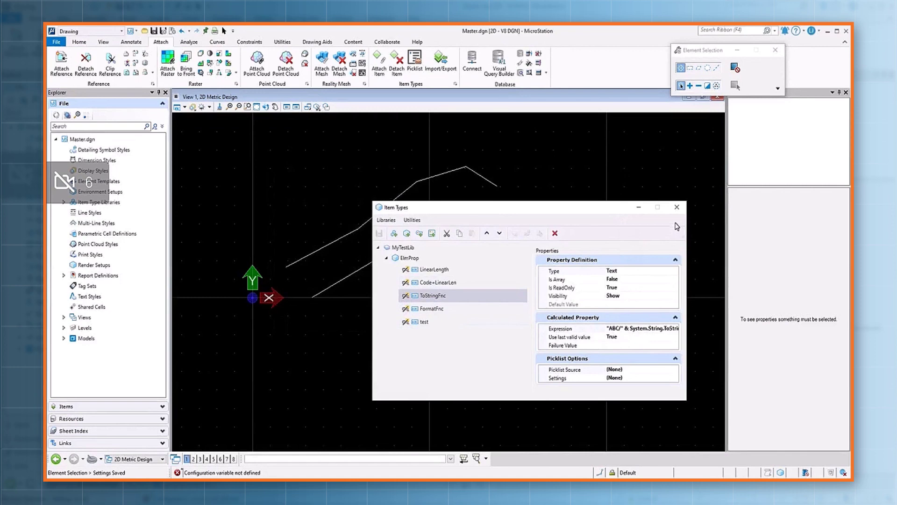
click(677, 207)
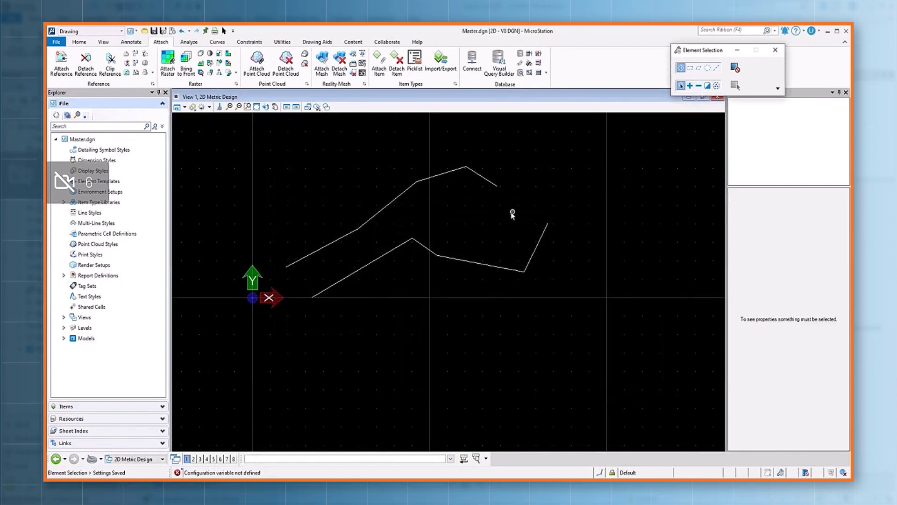
- Open the LinearReport definition, expand its columns and preview the report results
click(489, 184)
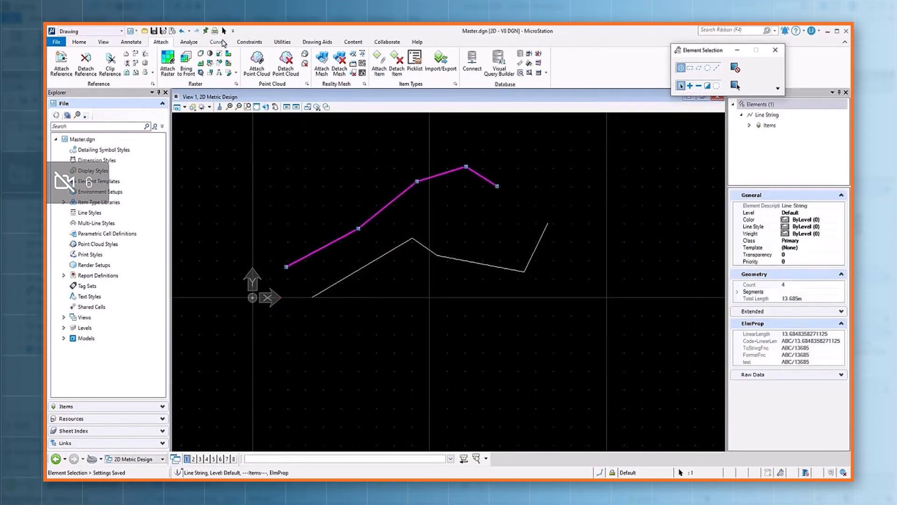
click(189, 42)
click(308, 69)
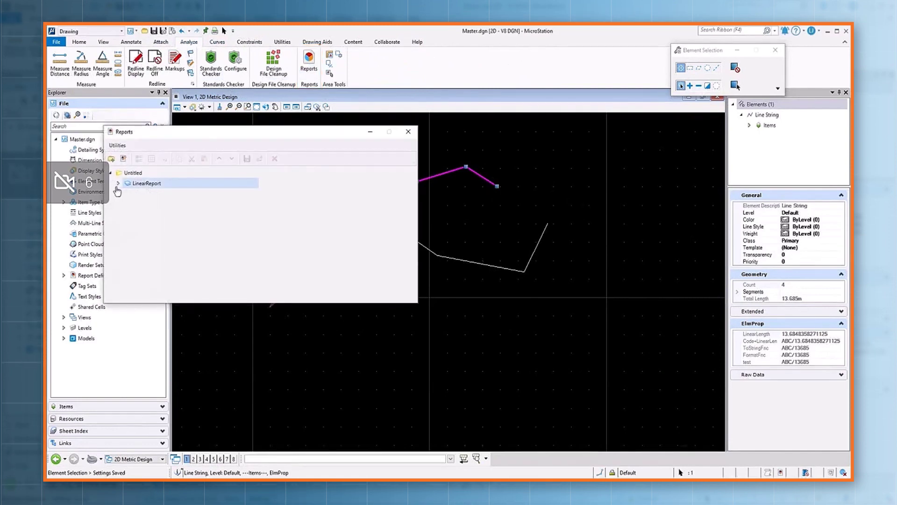
click(118, 183)
click(148, 183)
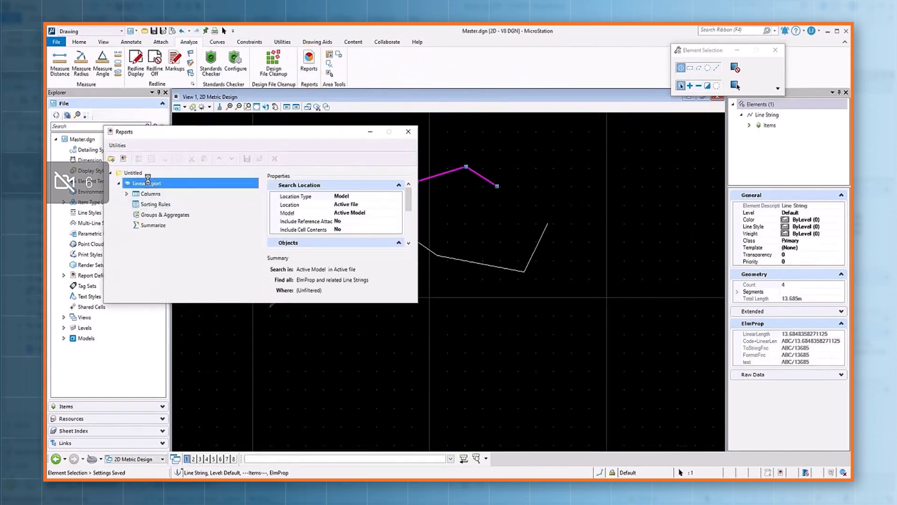
click(126, 195)
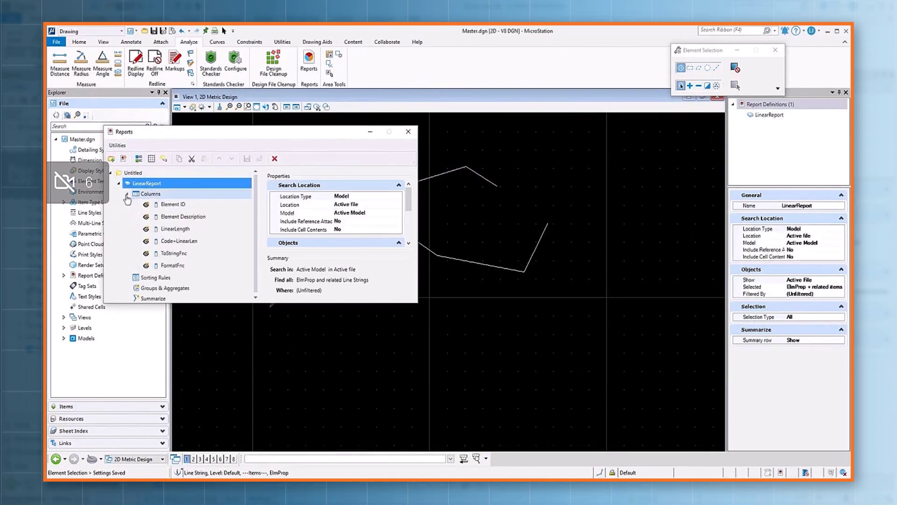
click(138, 159)
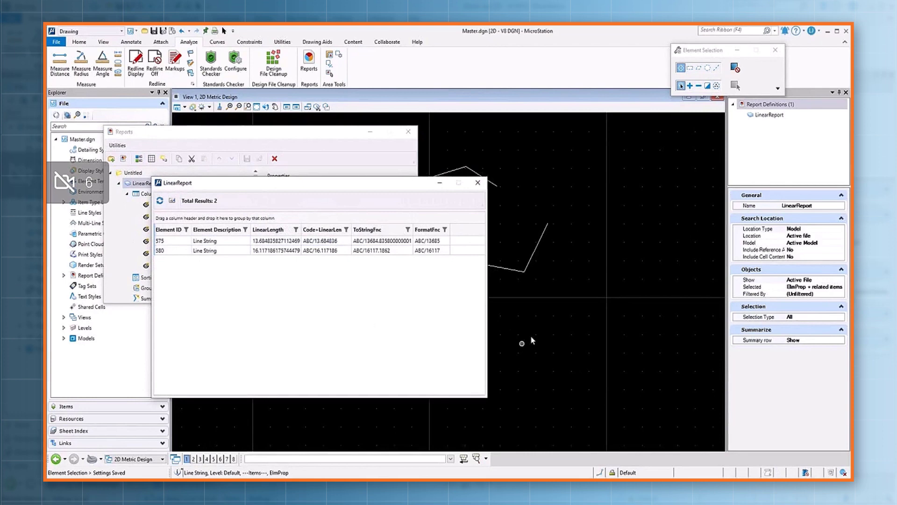
- Select the upper line string and examine the ToStringFnc and FormatFnc values of its ElmProp item
click(491, 183)
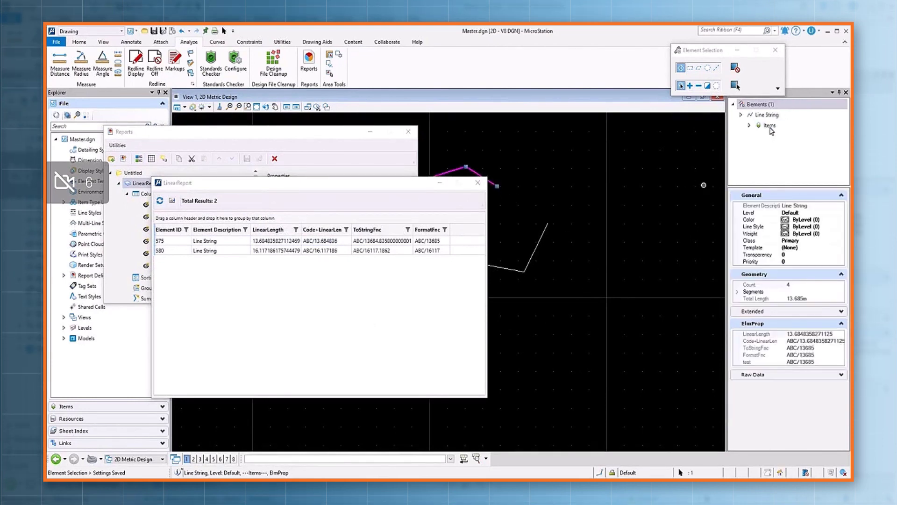
click(741, 114)
click(750, 125)
click(781, 135)
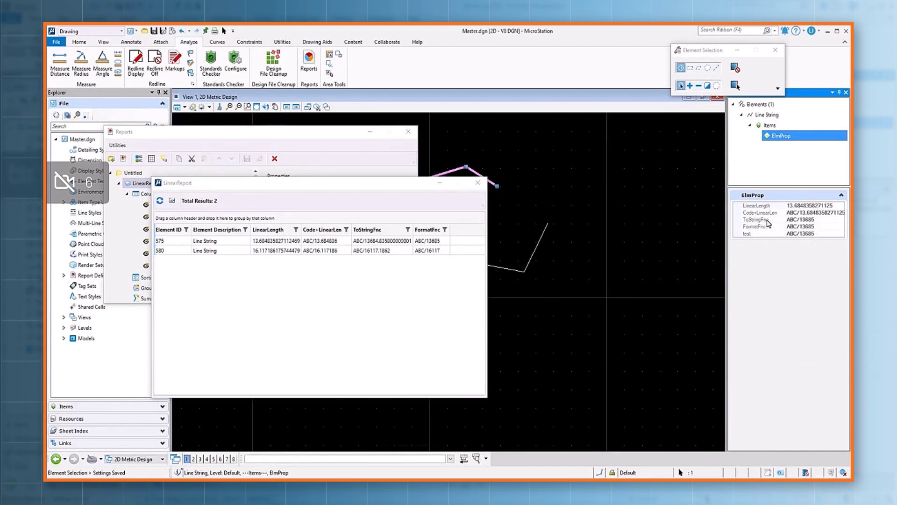
click(800, 219)
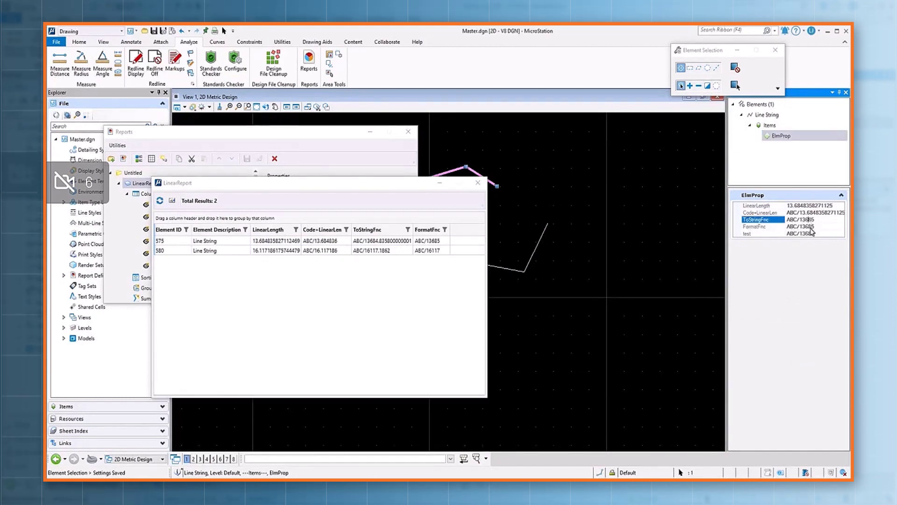
click(777, 227)
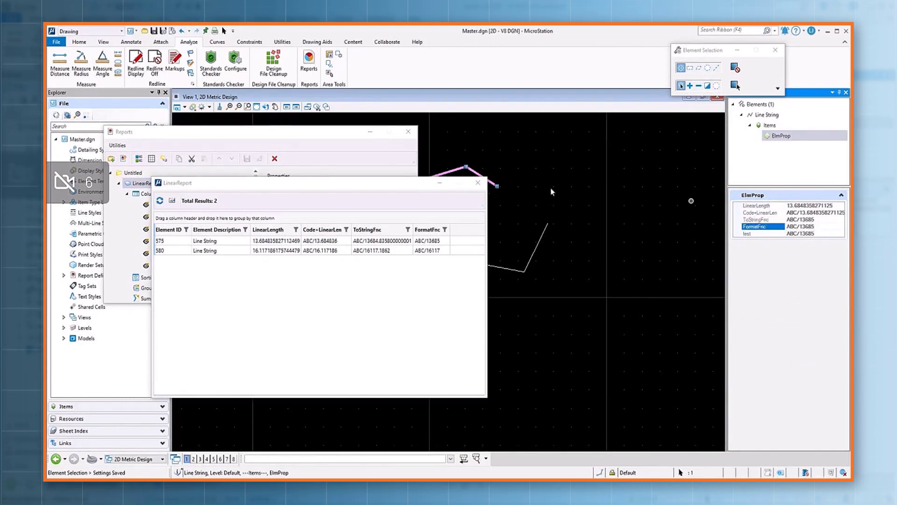
- Compare the ToStringFnc and FormatFnc columns in the LinearReport results with the line string's item properties
click(375, 240)
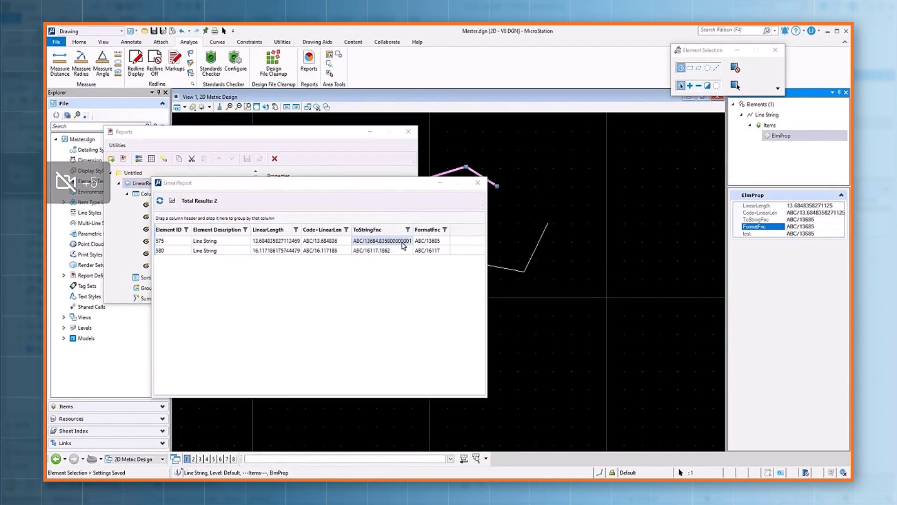
click(434, 242)
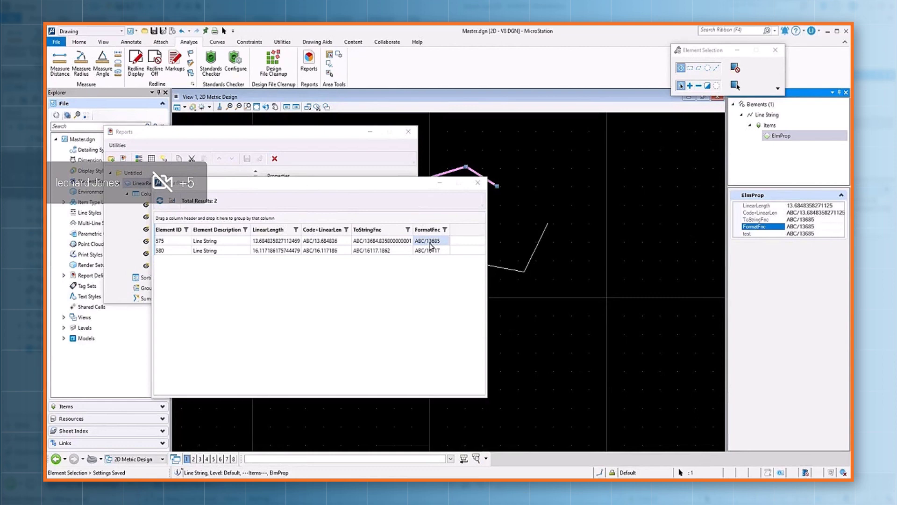
click(427, 278)
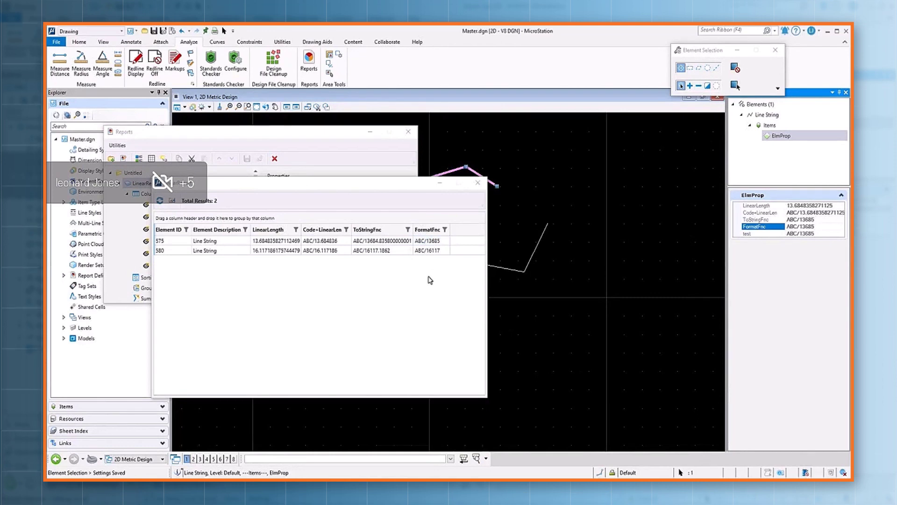
click(821, 228)
click(438, 252)
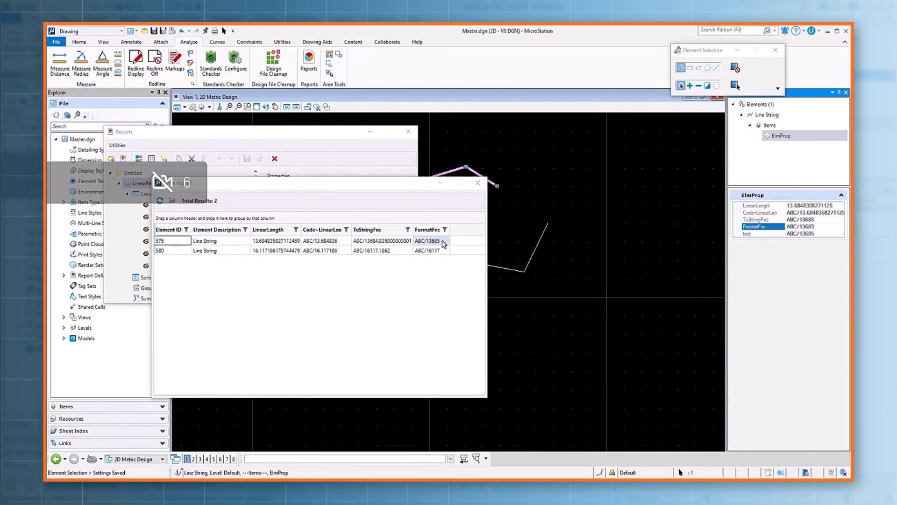